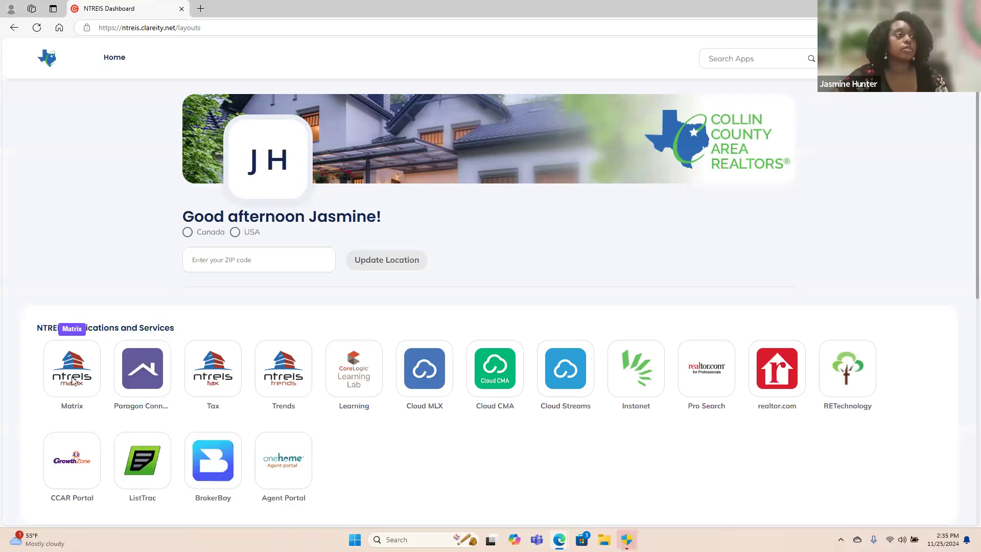
Look over the applications and services on the NTREIS dashboard and launch Matrix.
scroll(496, 455, down, 1)
scroll(495, 455, down, 1)
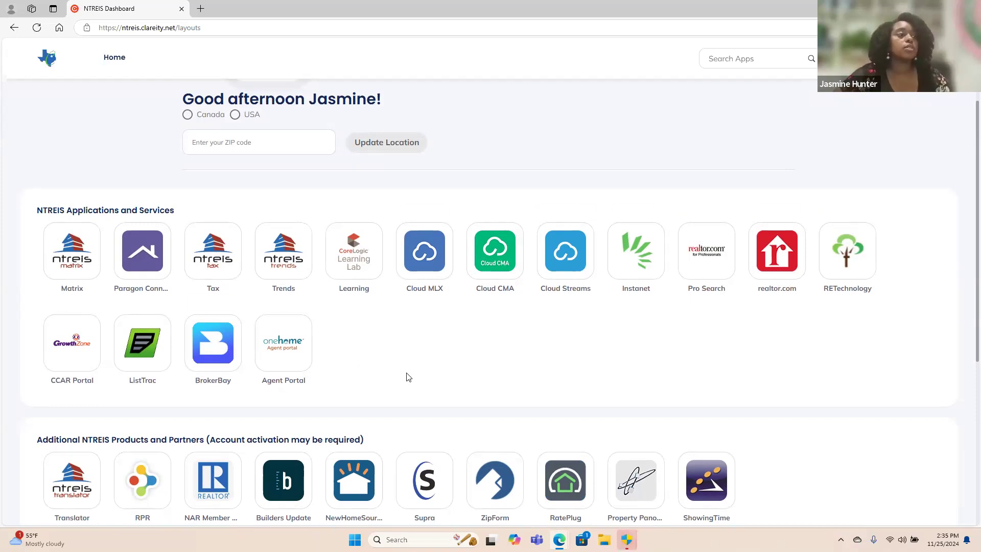
scroll(409, 377, down, 5)
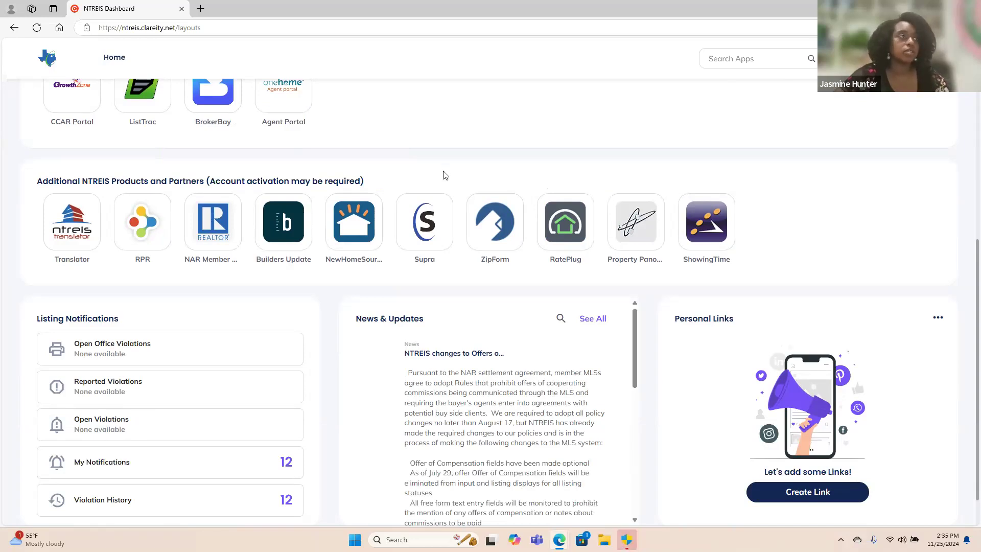
scroll(444, 175, up, 5)
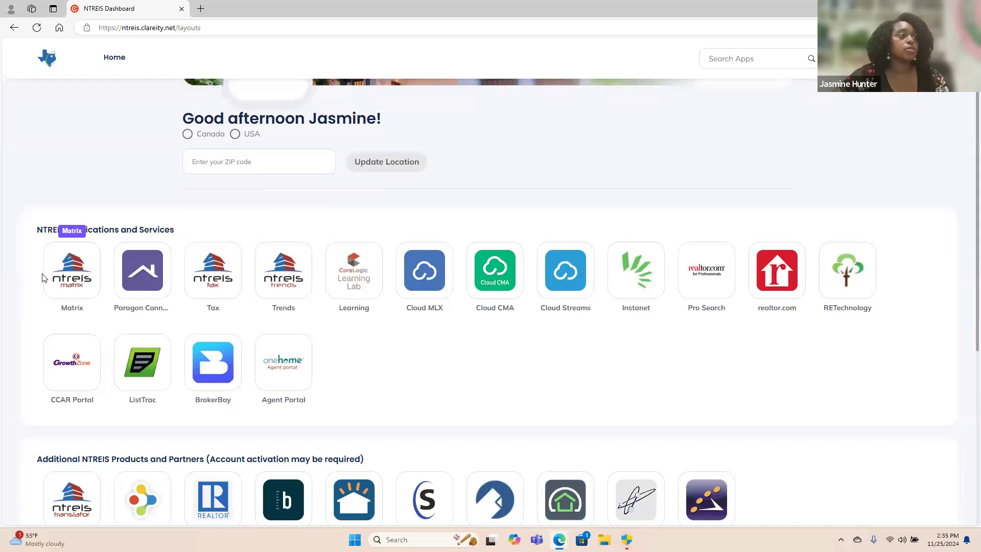
click(63, 270)
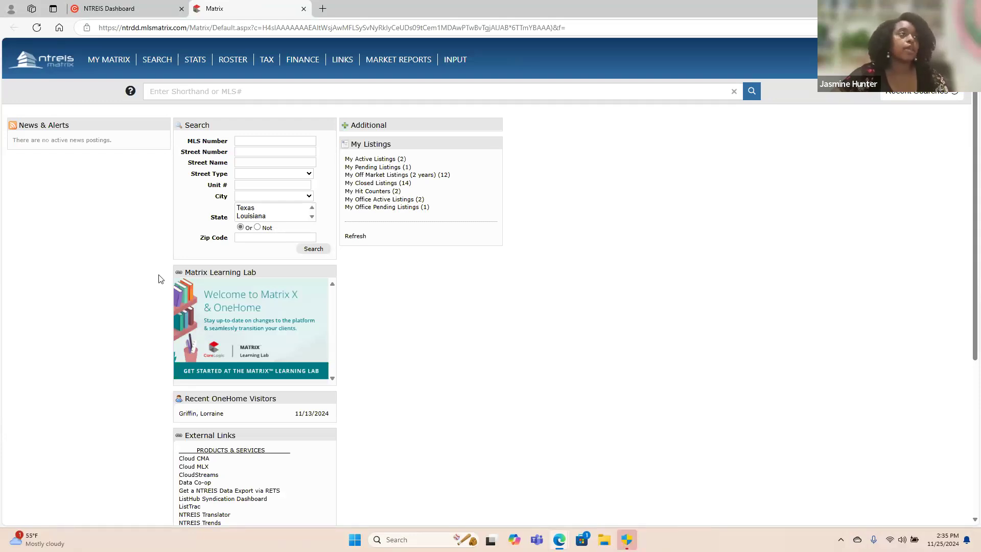
Open the Detailed search form for Residential properties in Matrix.
mouse_move(116, 64)
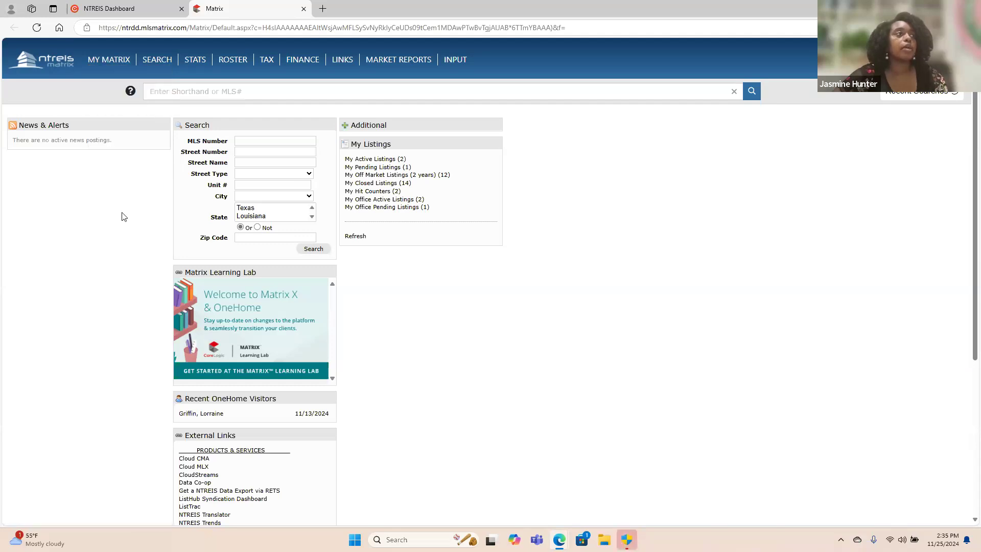
mouse_move(165, 65)
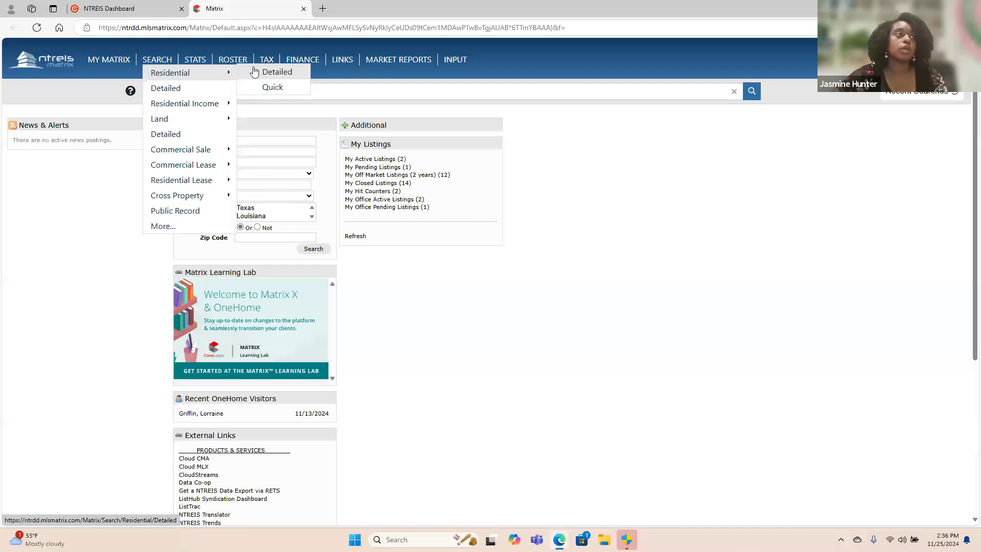
mouse_move(197, 107)
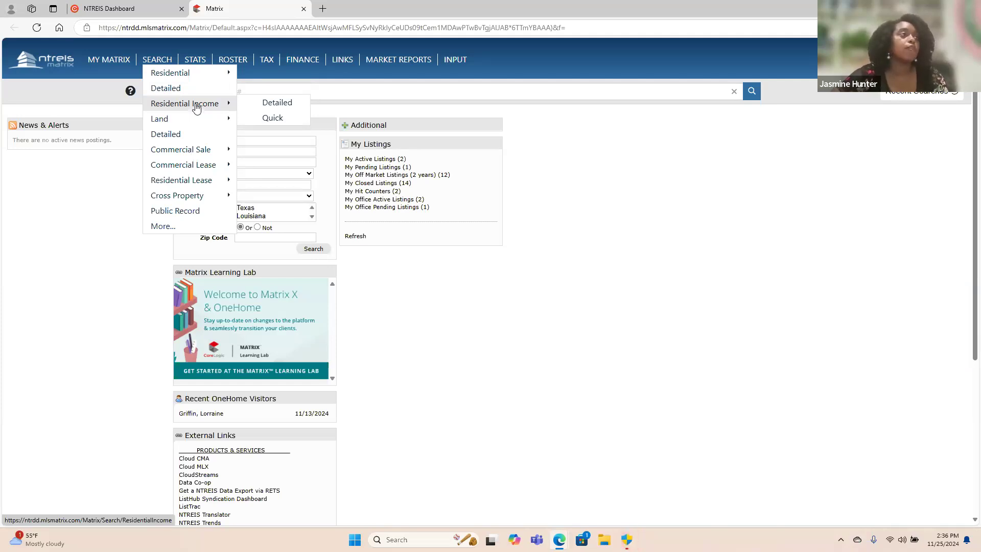
mouse_move(195, 124)
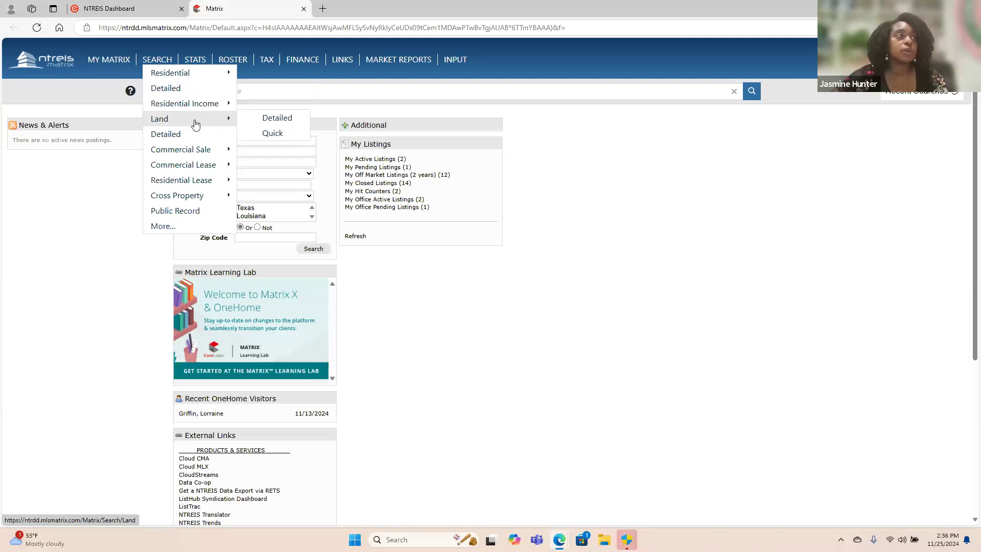
mouse_move(204, 167)
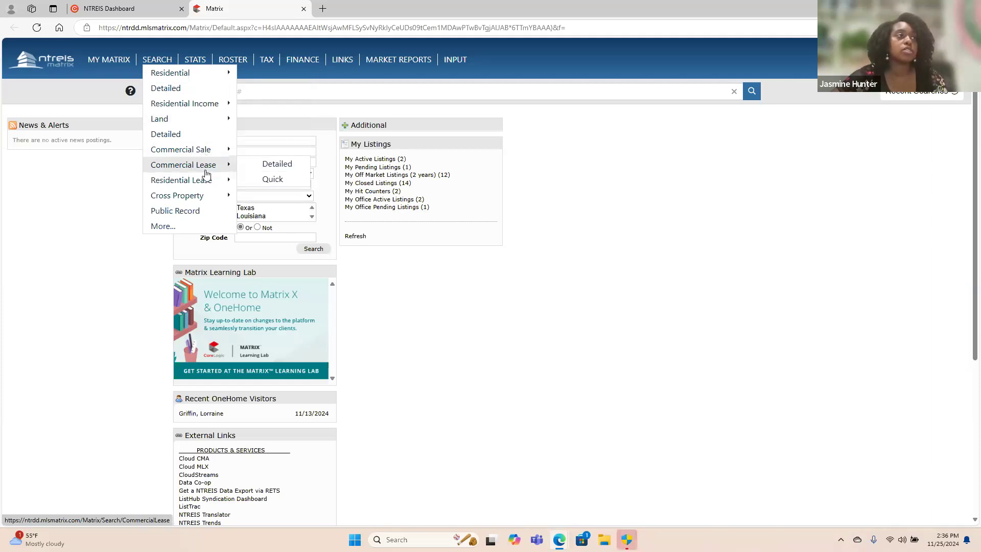
mouse_move(210, 184)
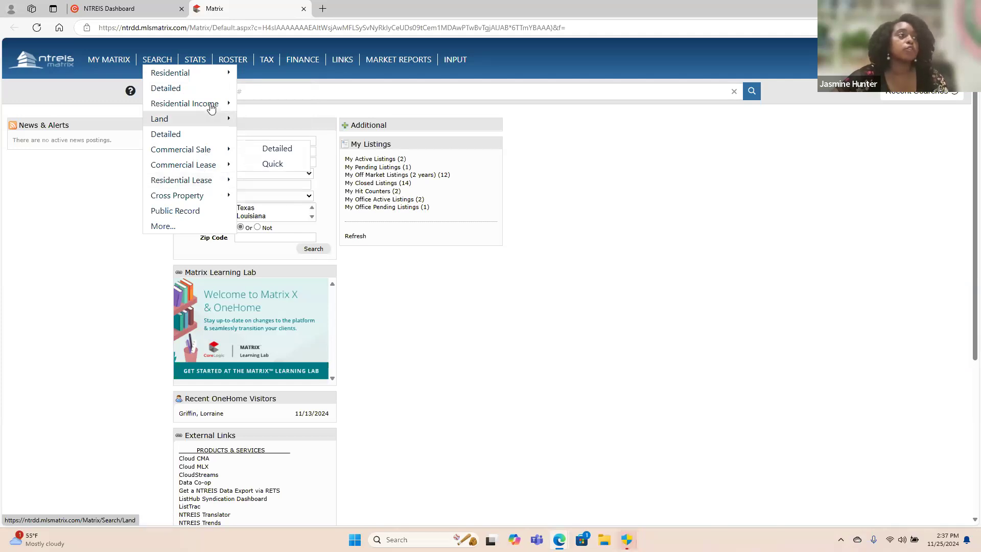
mouse_move(210, 75)
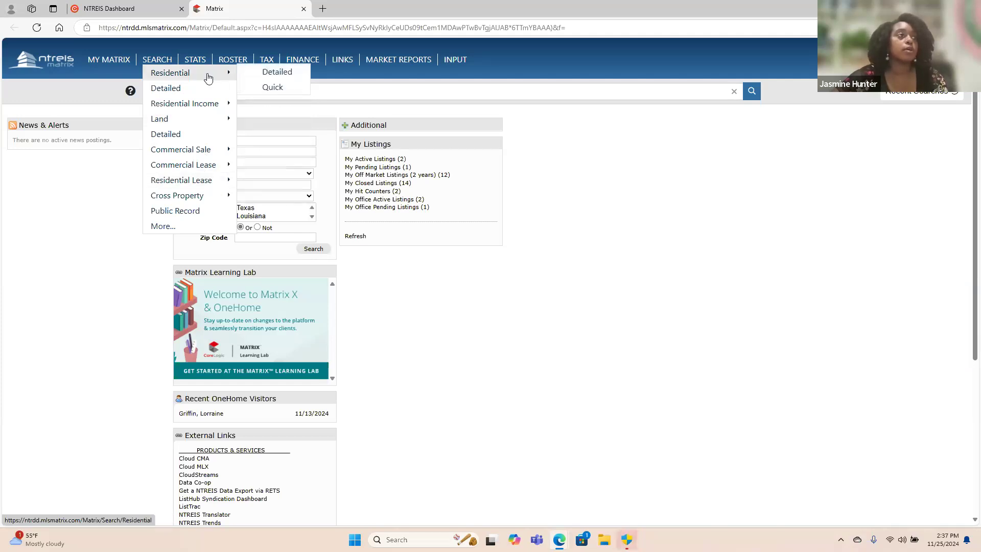
click(287, 76)
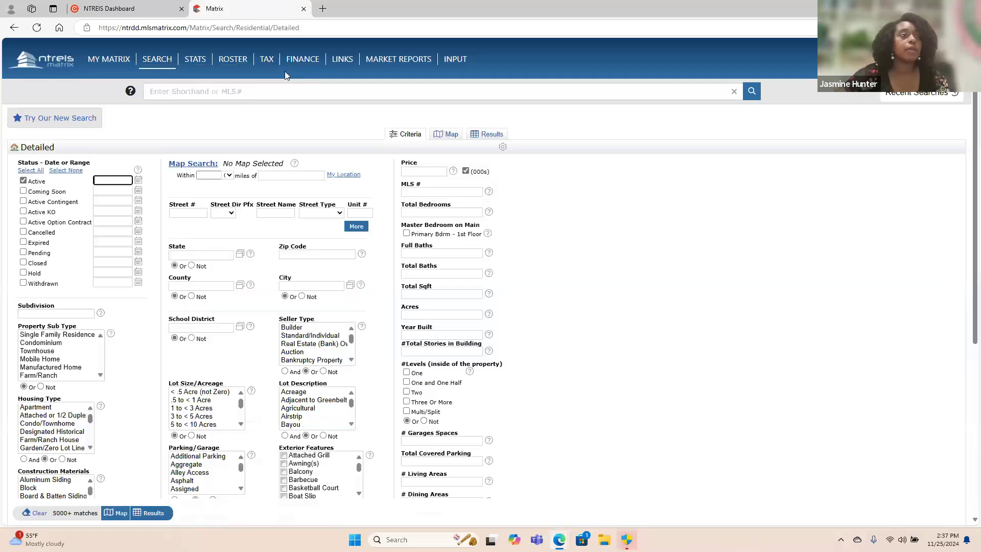
Enter a price range of 100-200, in thousands, in the residential search criteria.
scroll(593, 235, down, 1)
scroll(593, 235, down, 1)
scroll(593, 235, up, 1)
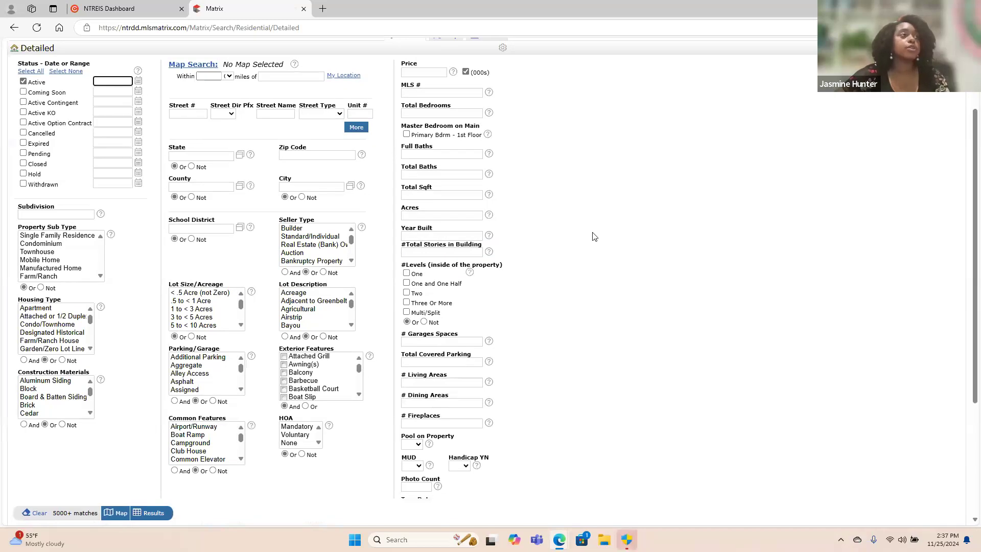
scroll(594, 237, up, 1)
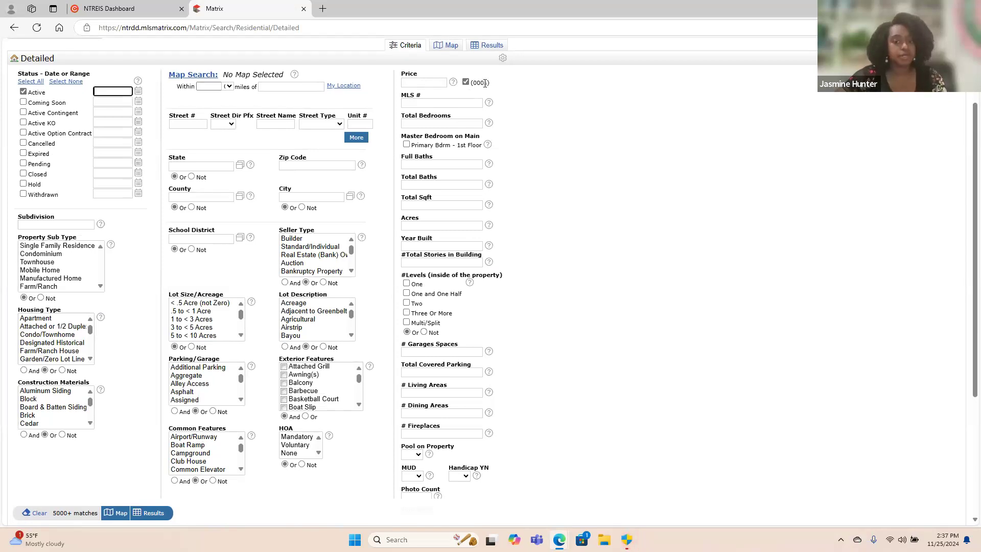
click(413, 85)
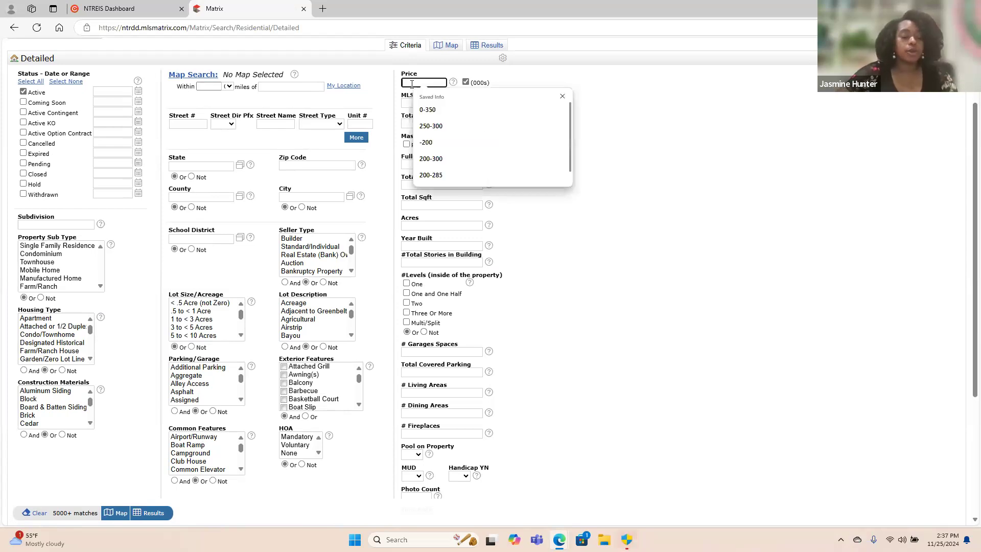
text(1-2)
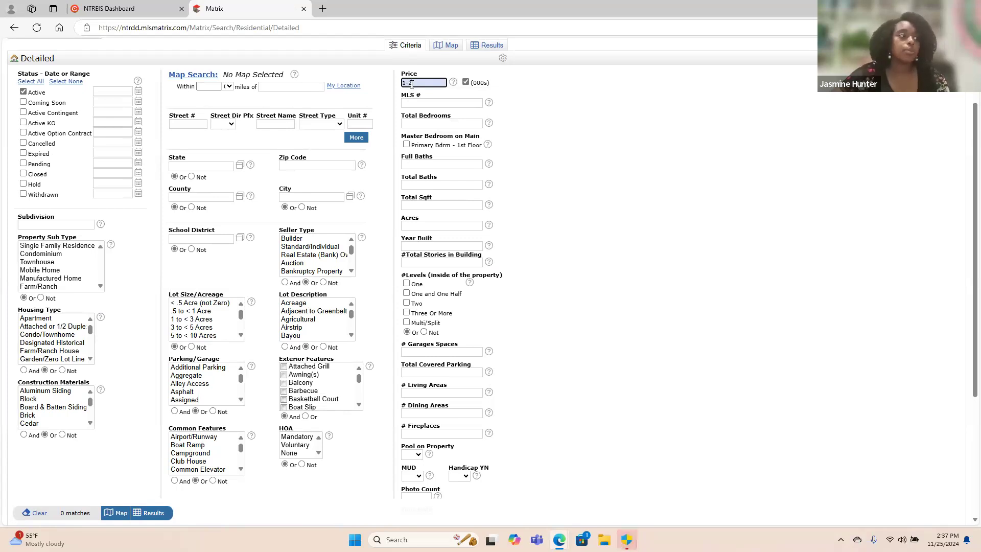
key(BackSpace)
key(BackSpace)
text(00-200)
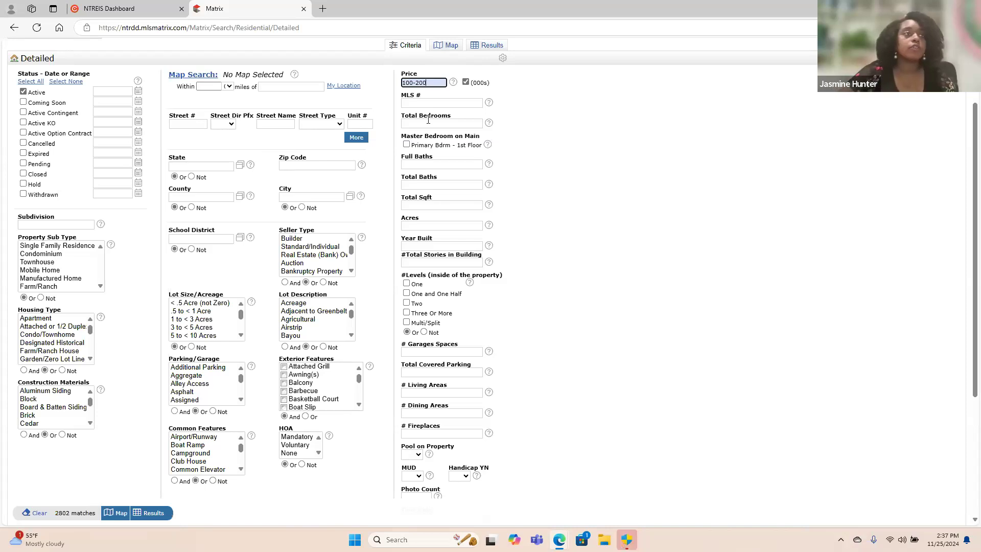
Try a price range of 100-250 instead, and empty the price criterion again.
key(BackSpace)
key(BackSpace)
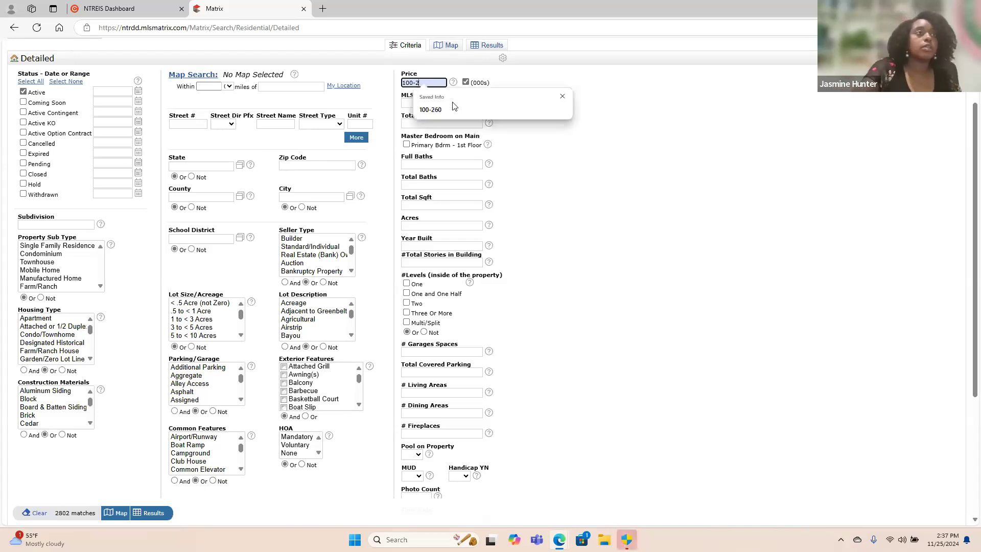
text(50)
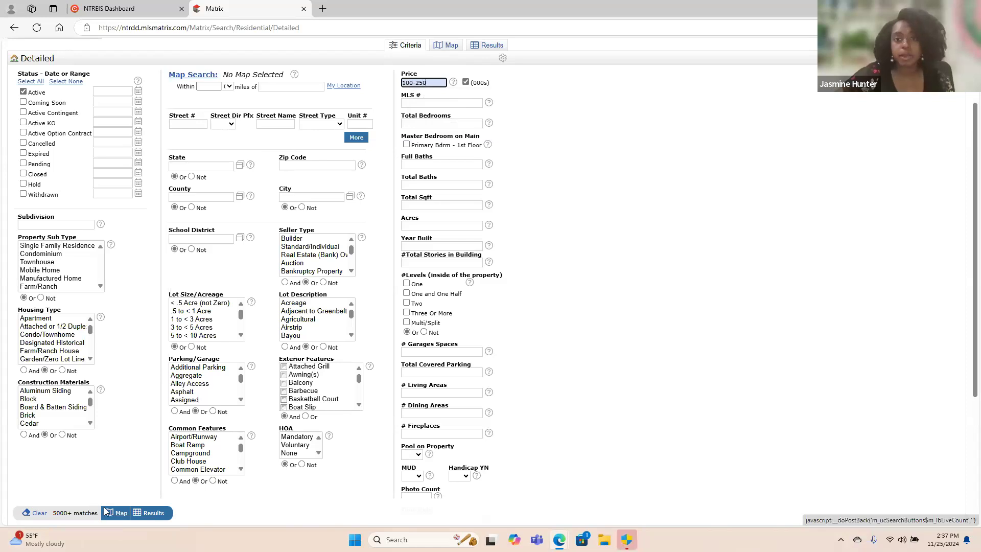
triple_click(433, 84)
key(BackSpace)
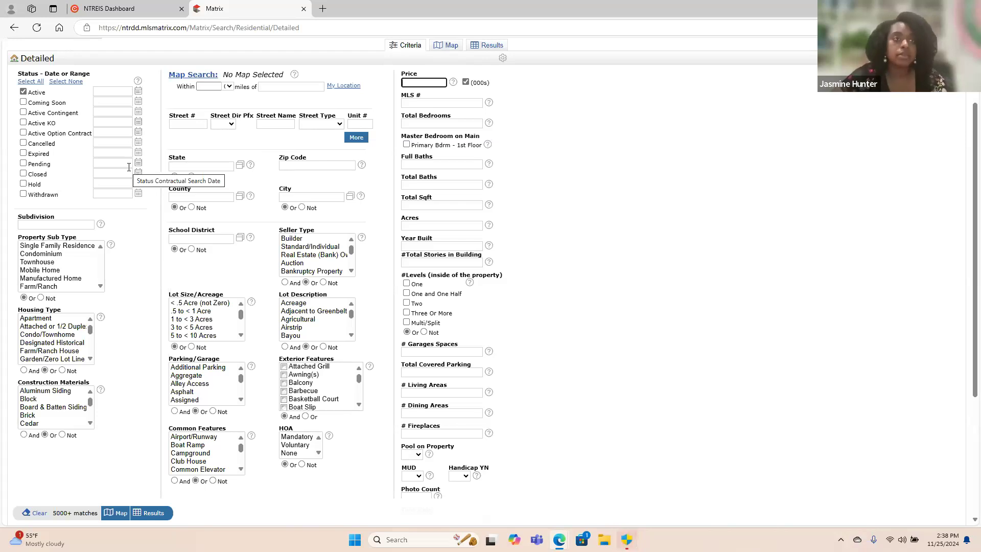
Limit the map search to within 0.5 miles of the property's street address, using the suggested match, and show the matching listings.
click(231, 90)
click(233, 112)
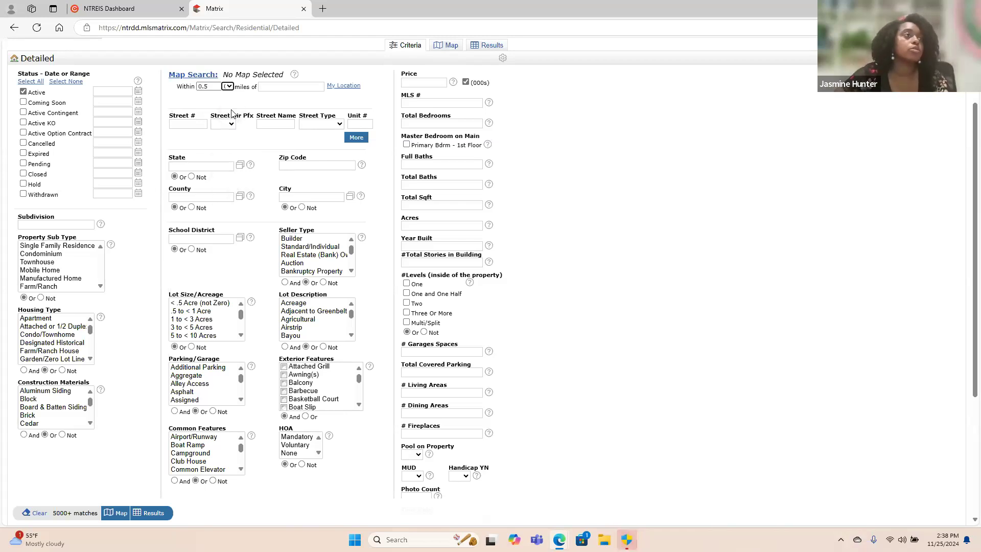
click(270, 88)
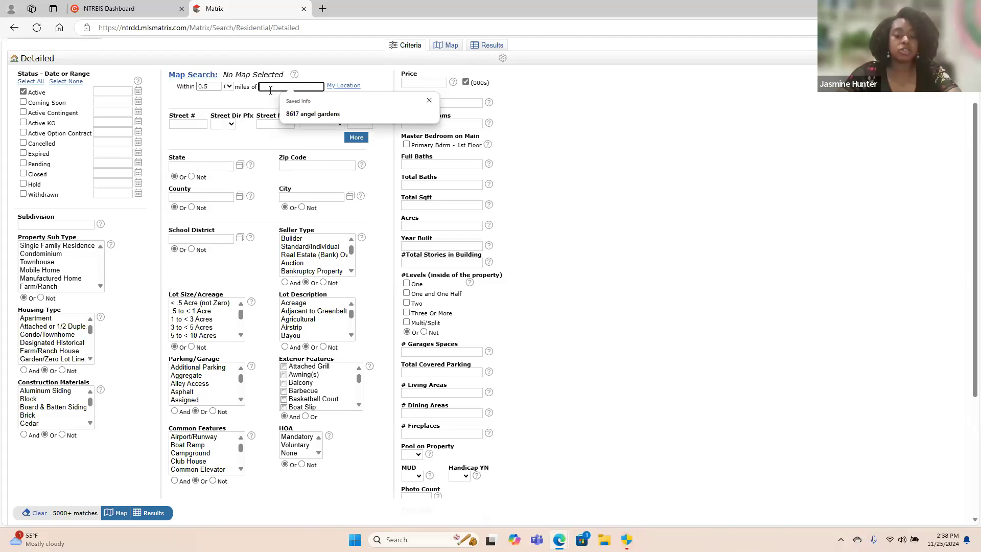
key(Caps_Lock)
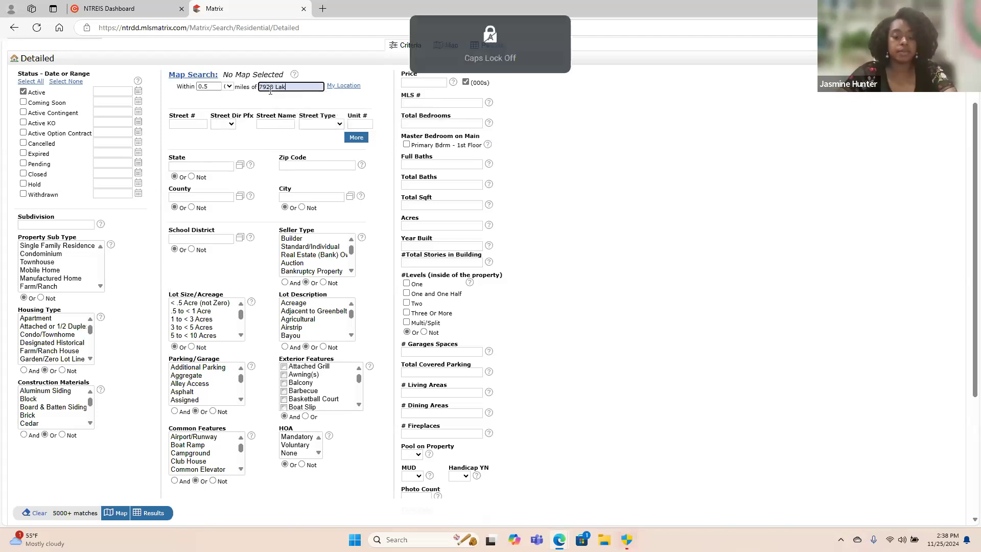
key(Caps_Lock)
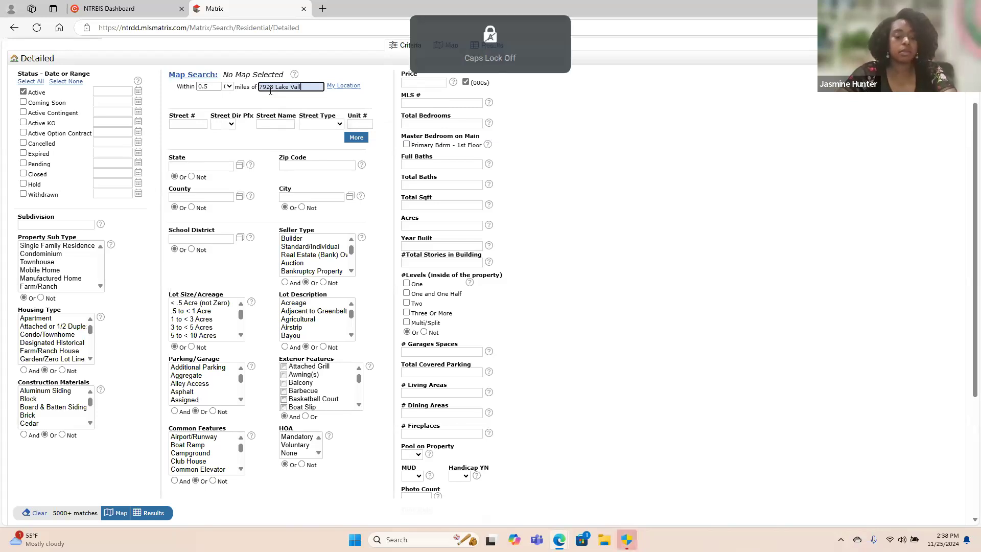
key(Caps_Lock)
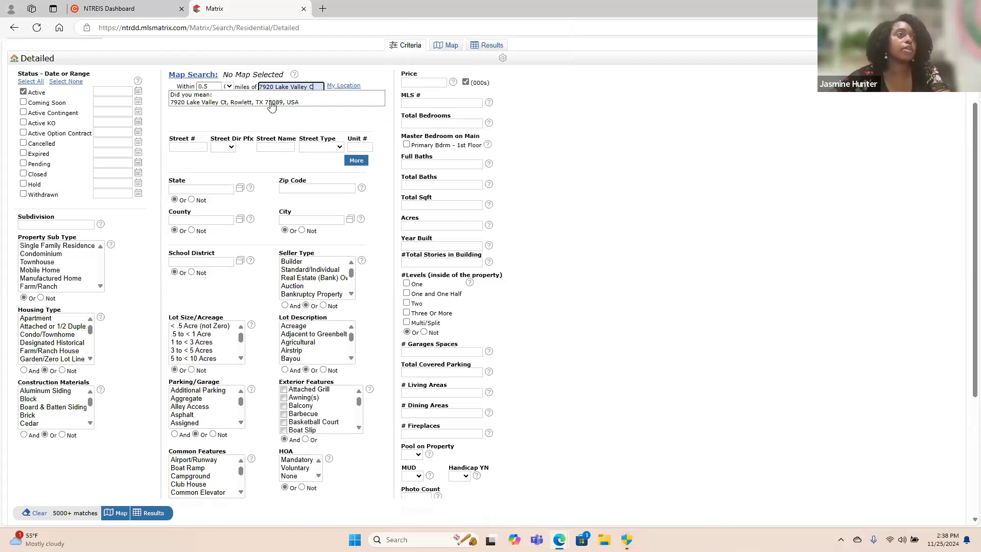
click(272, 102)
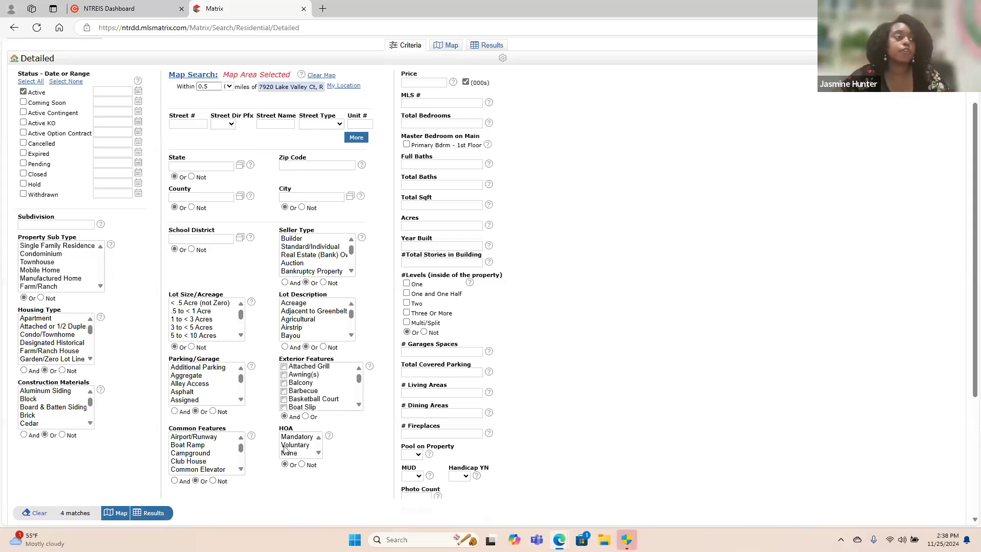
click(153, 514)
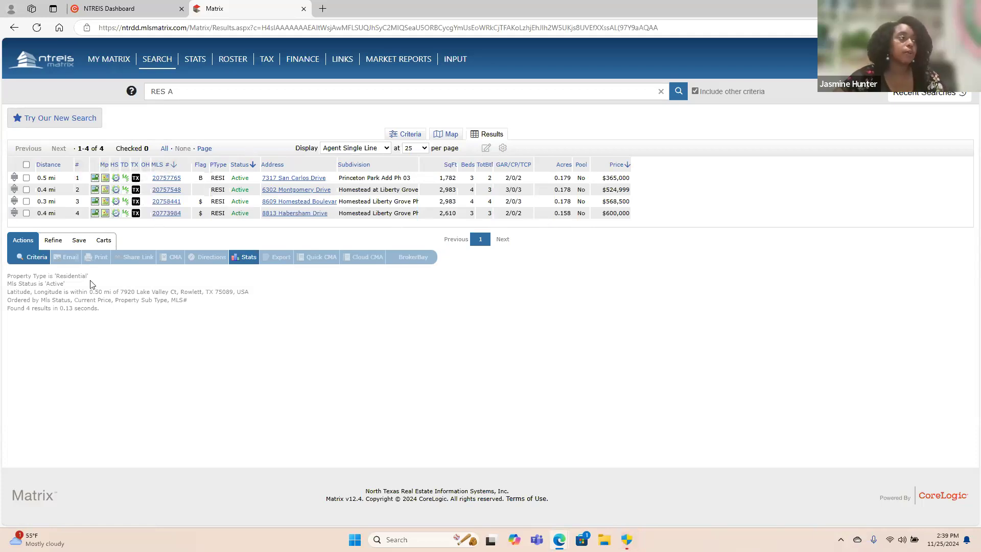
Return to the search criteria and require 4+ total bedrooms and 2+ full baths.
click(35, 257)
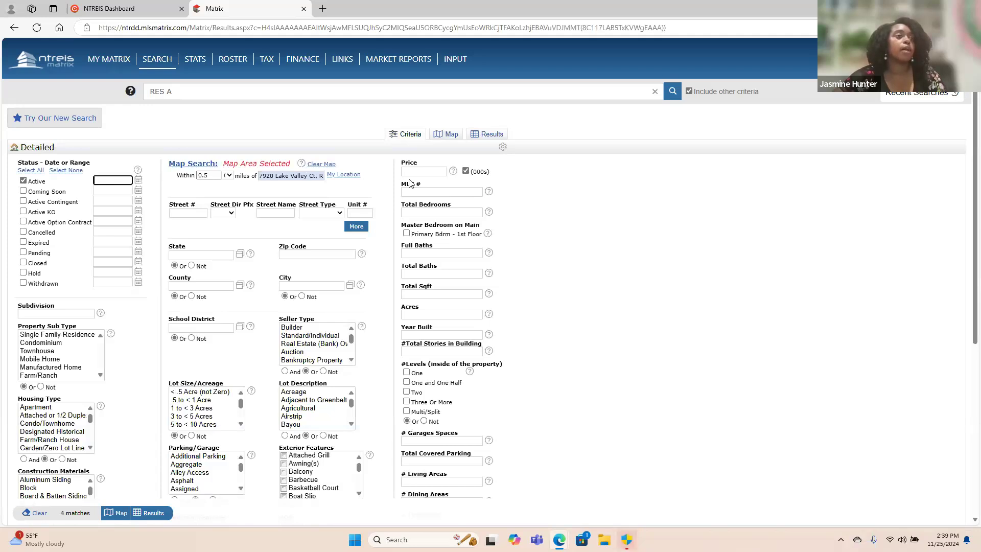
click(419, 215)
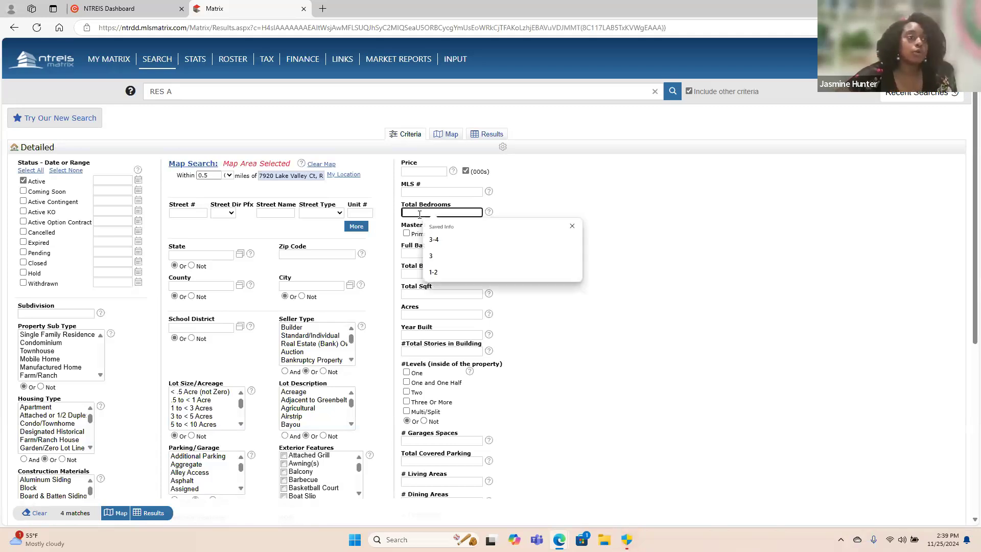
text(4+)
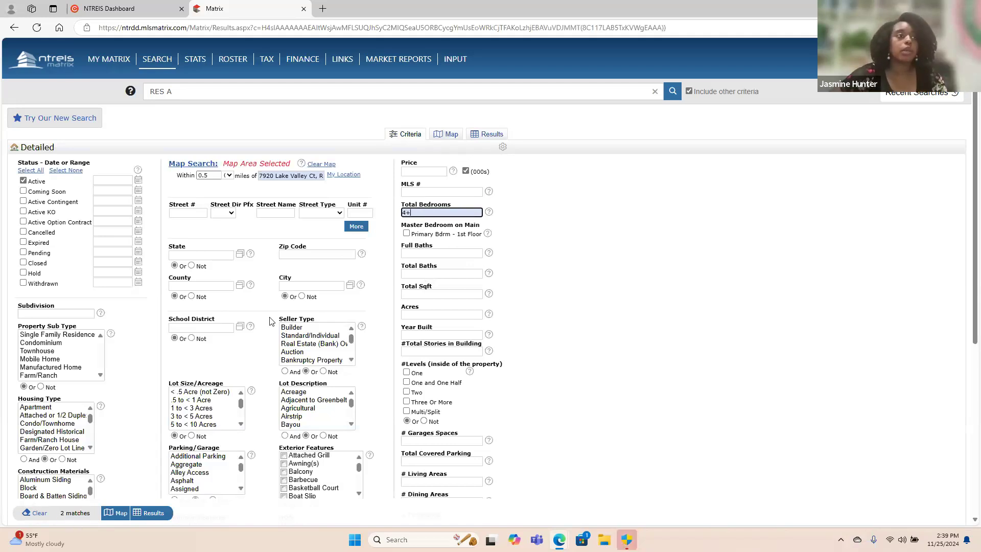
click(417, 254)
text(2+)
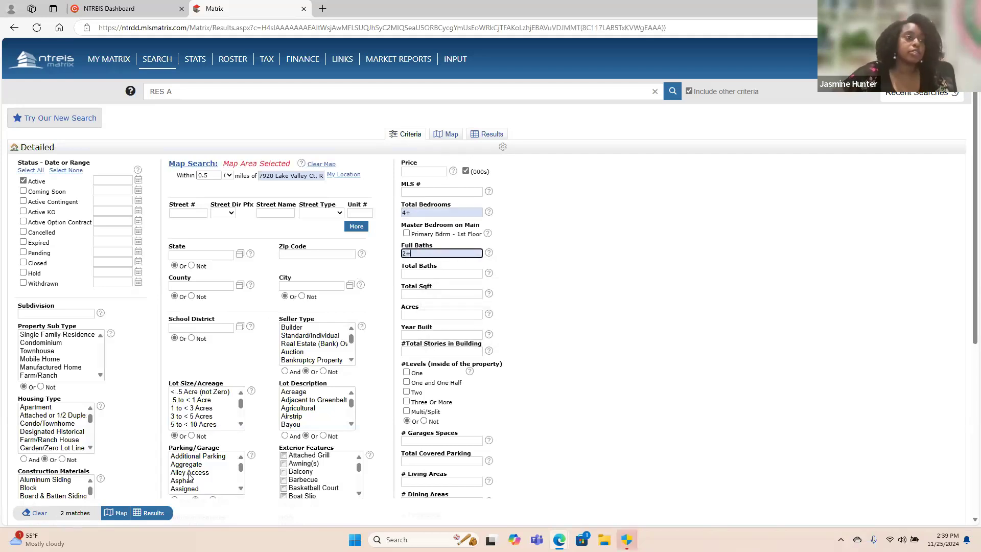
right_click(145, 341)
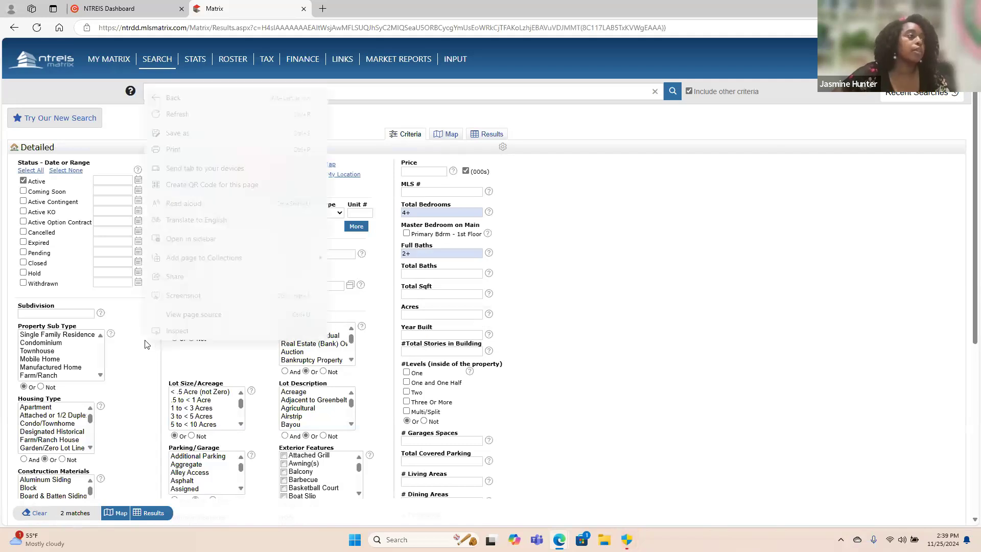
click(134, 367)
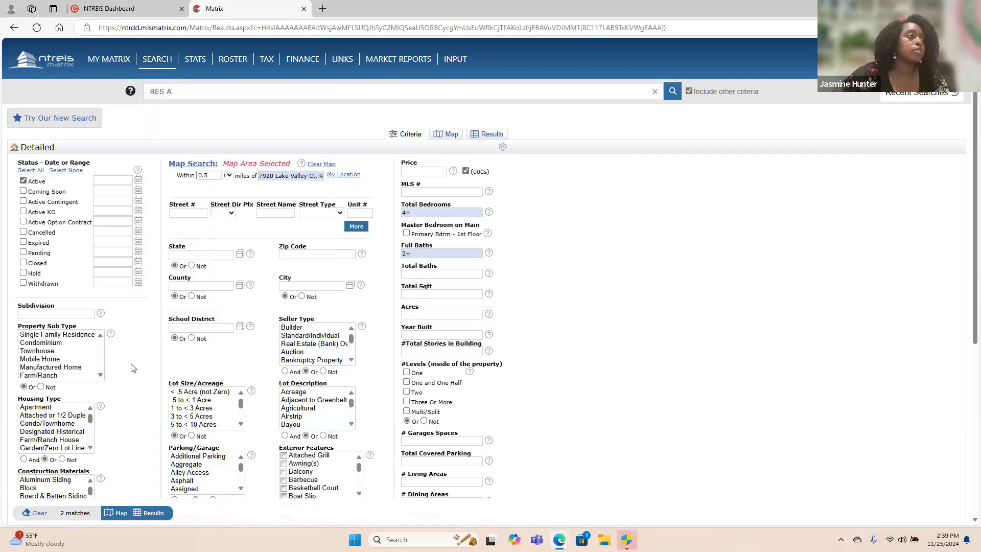
Add the Active Contingent, Active KO and Active Option Contract statuses to the search.
click(24, 202)
click(23, 213)
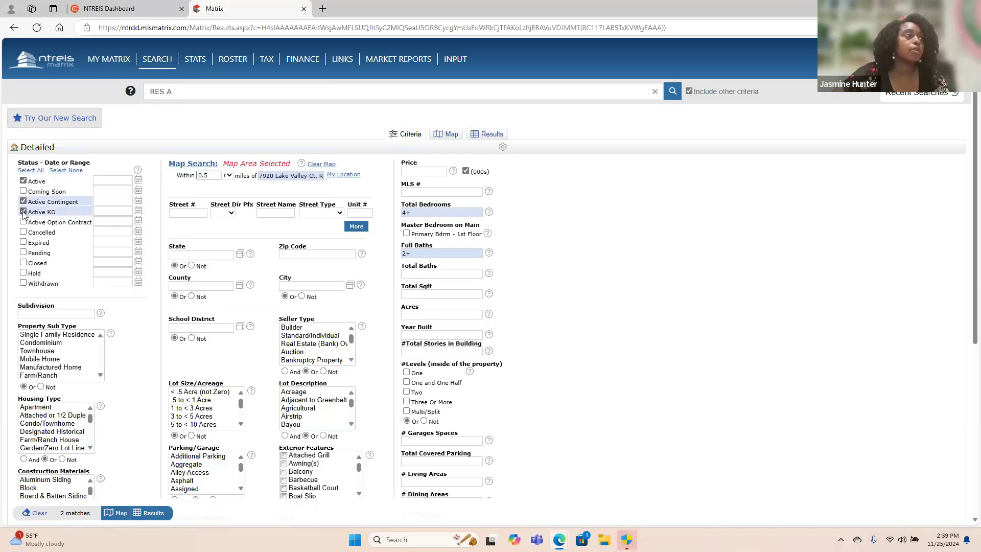
click(23, 222)
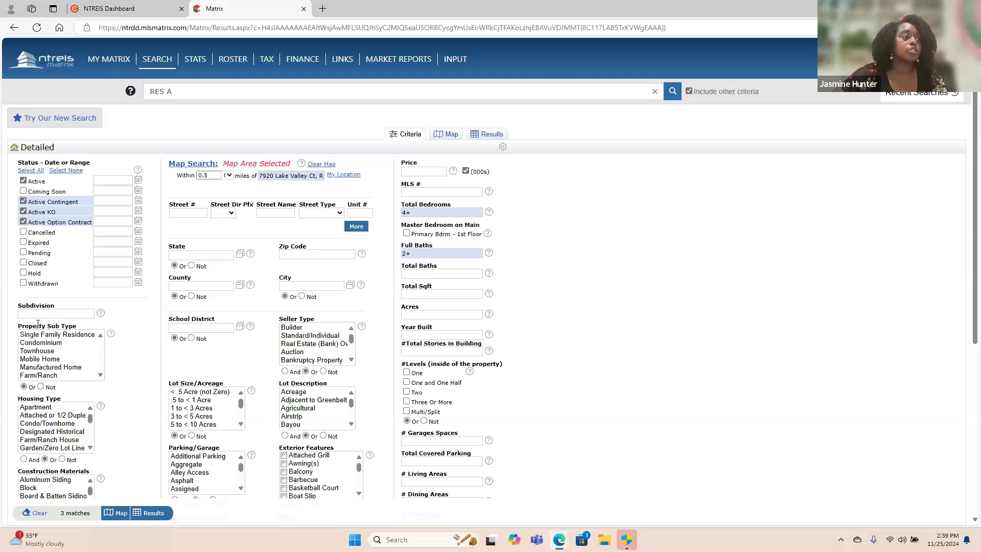
Add the Pending and Closed statuses with their 0-90 day range to the search and show the matching listings.
click(76, 513)
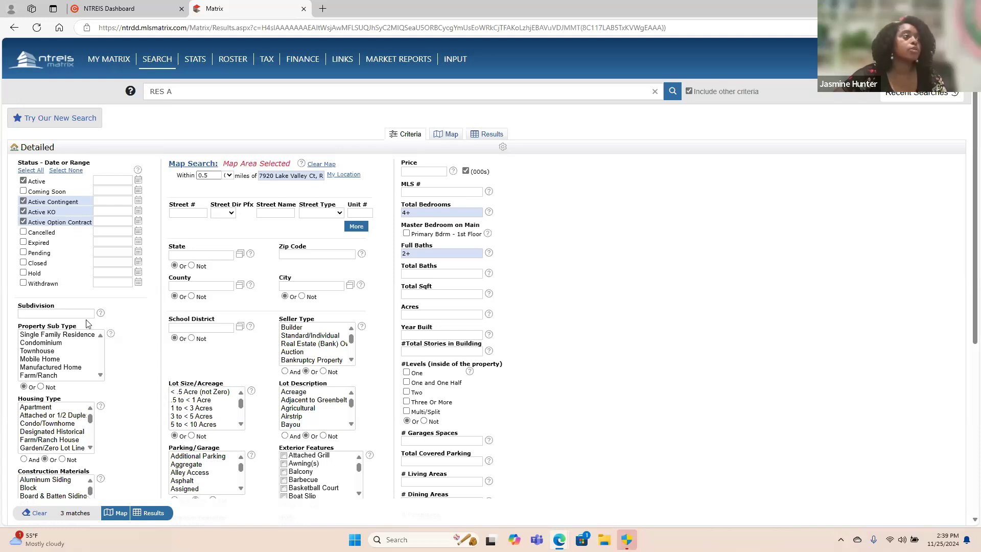
click(23, 252)
click(24, 263)
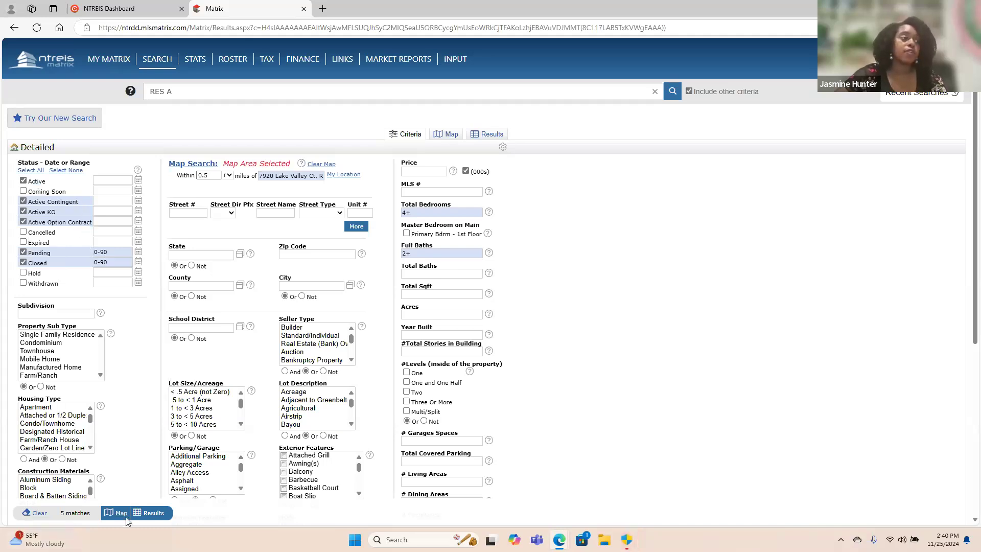
click(153, 513)
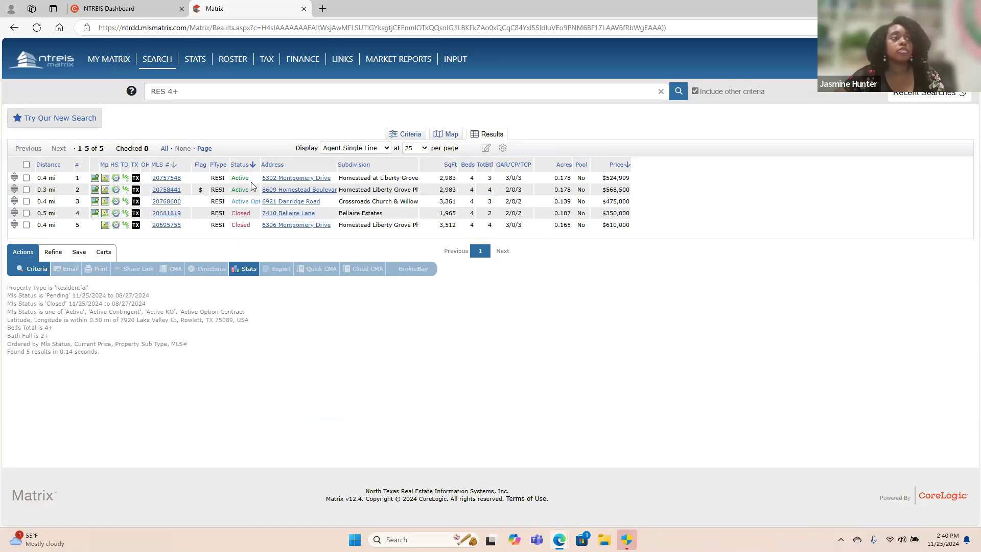
Generate a Quick CMA report from all the listings found and review both of its pages.
click(26, 164)
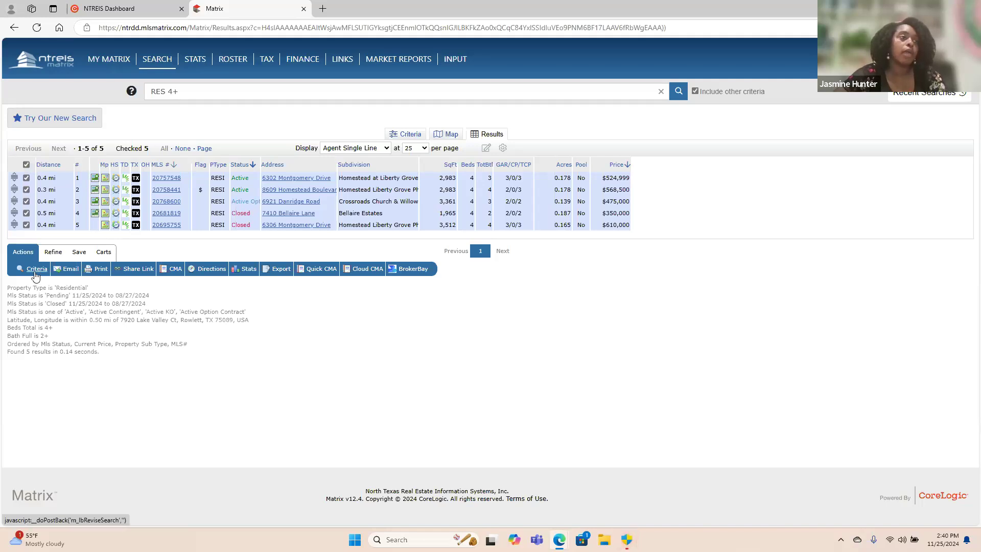
click(321, 271)
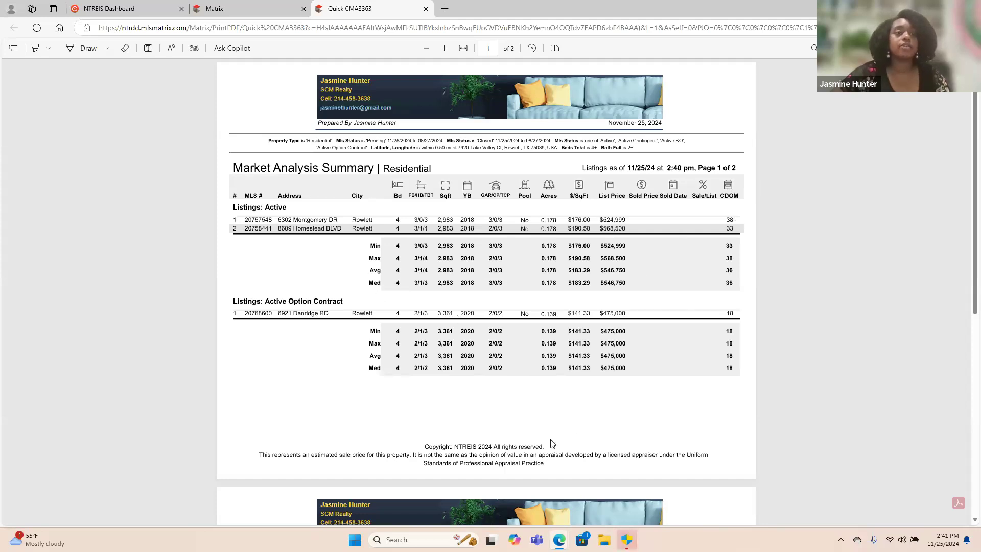
scroll(580, 405, down, 8)
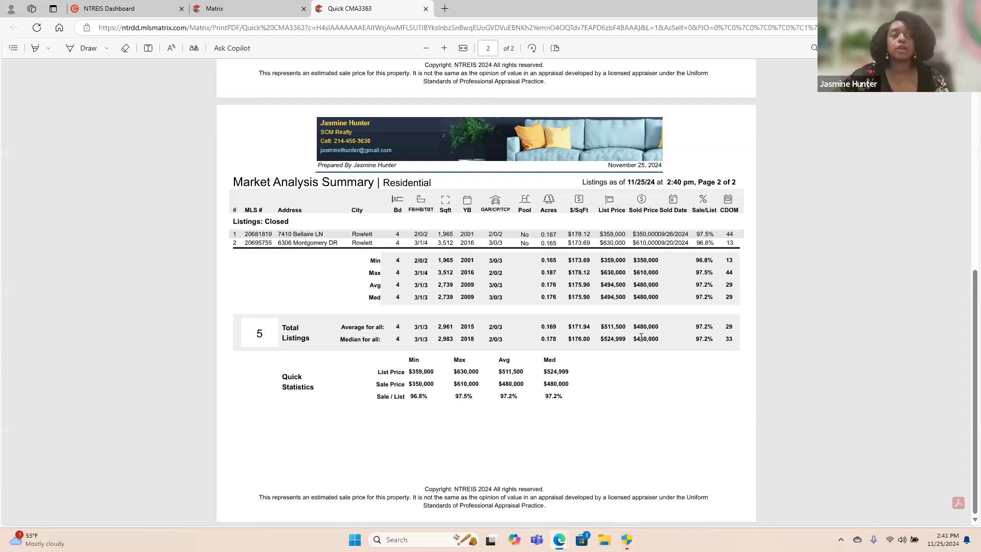
scroll(569, 234, up, 5)
scroll(569, 234, up, 1)
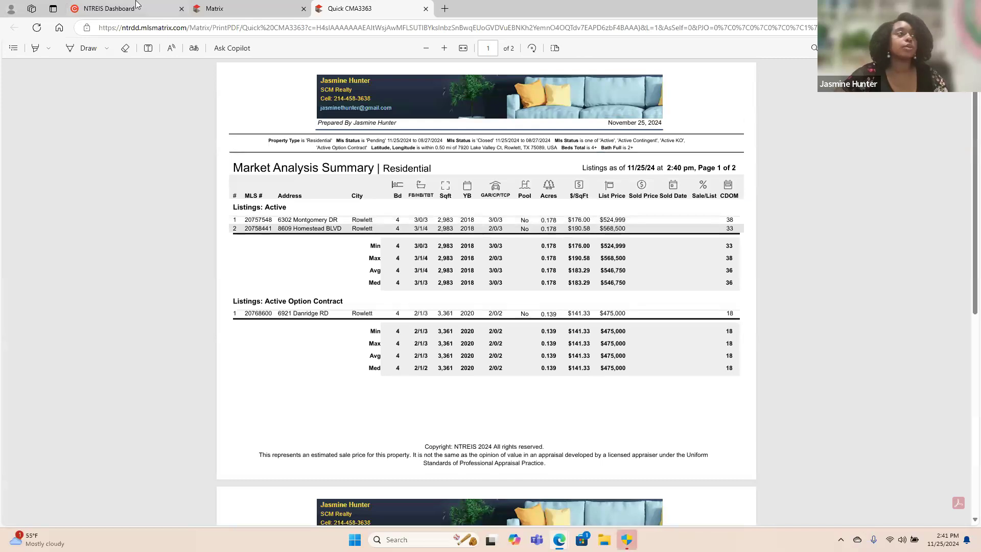
Go back to the search results and review the full details of the first listing, MLS # 20757548.
click(231, 4)
drag(318, 330, 257, 399)
click(300, 397)
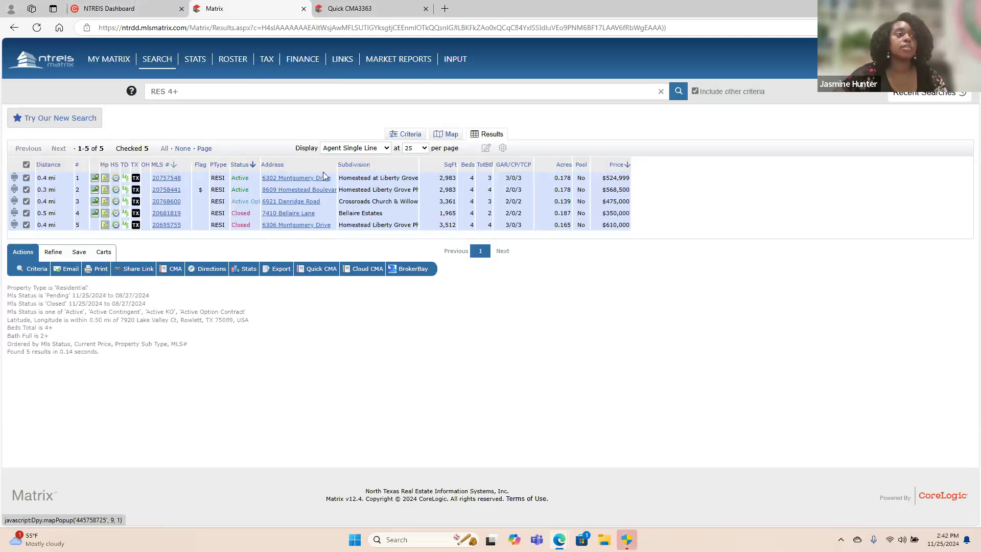
click(168, 179)
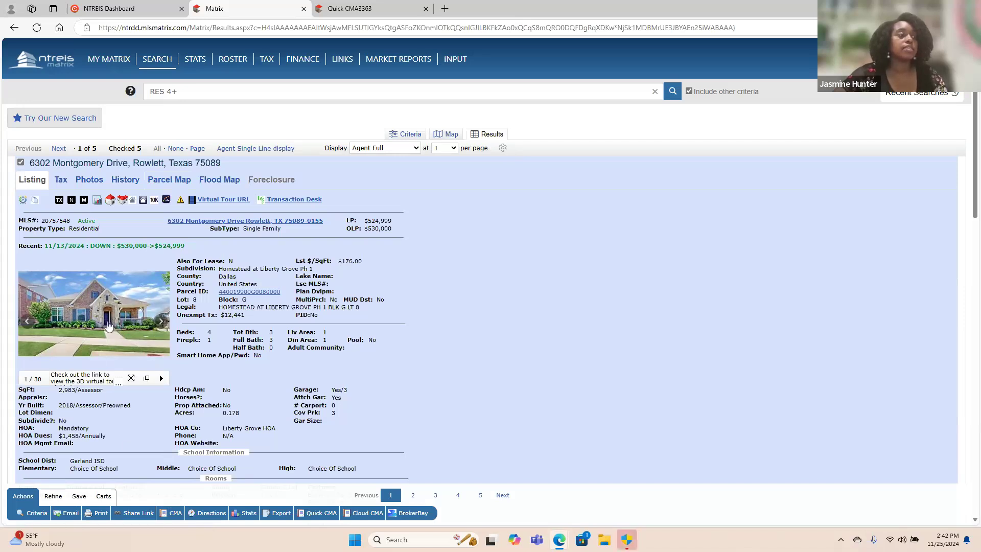
scroll(328, 350, down, 20)
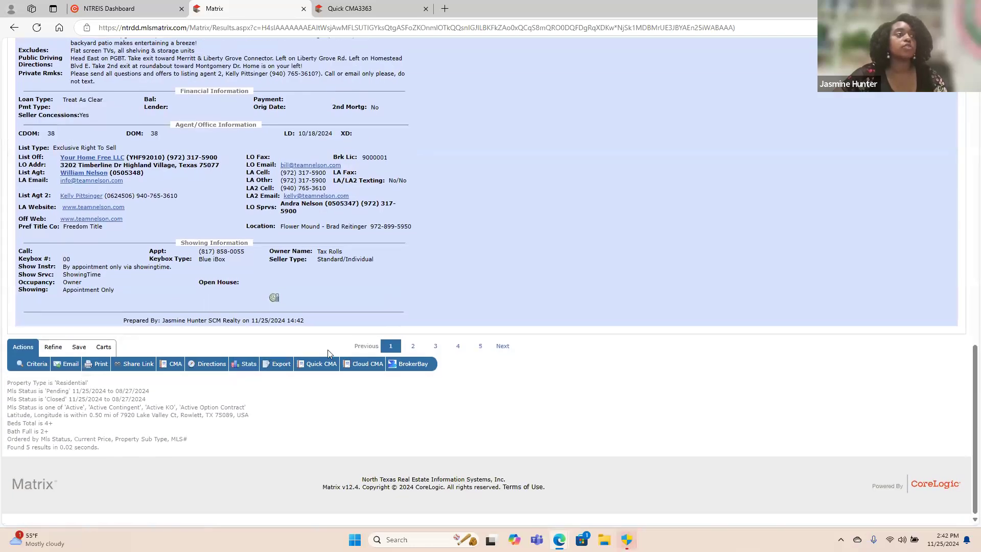
scroll(328, 351, up, 20)
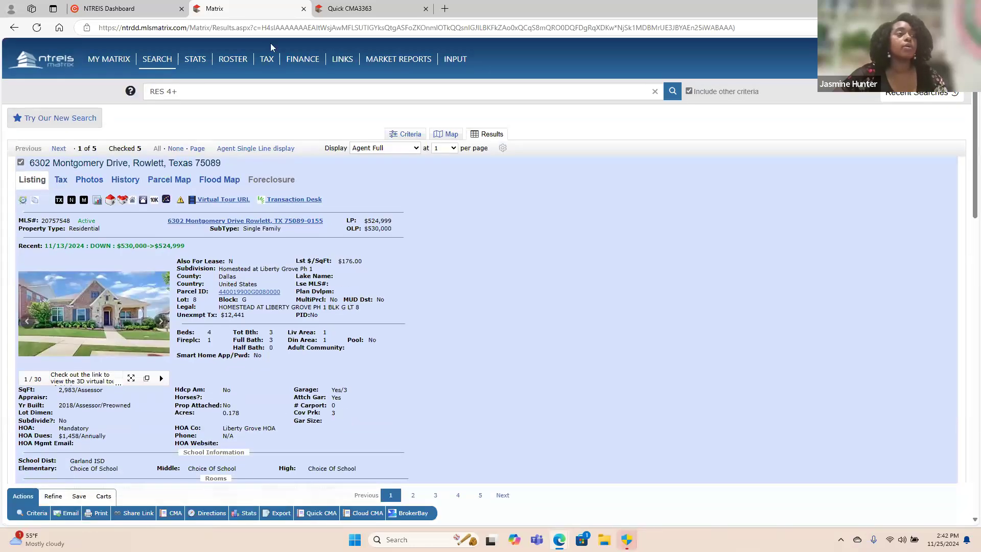
click(385, 9)
click(266, 9)
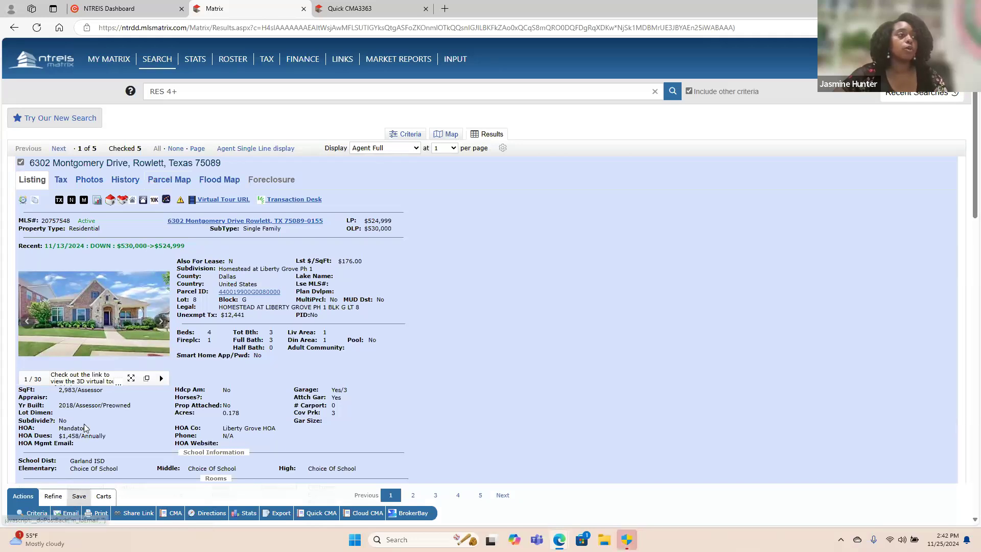
Return to the single-line results list, open the email form for the checked listings and cancel it.
click(245, 149)
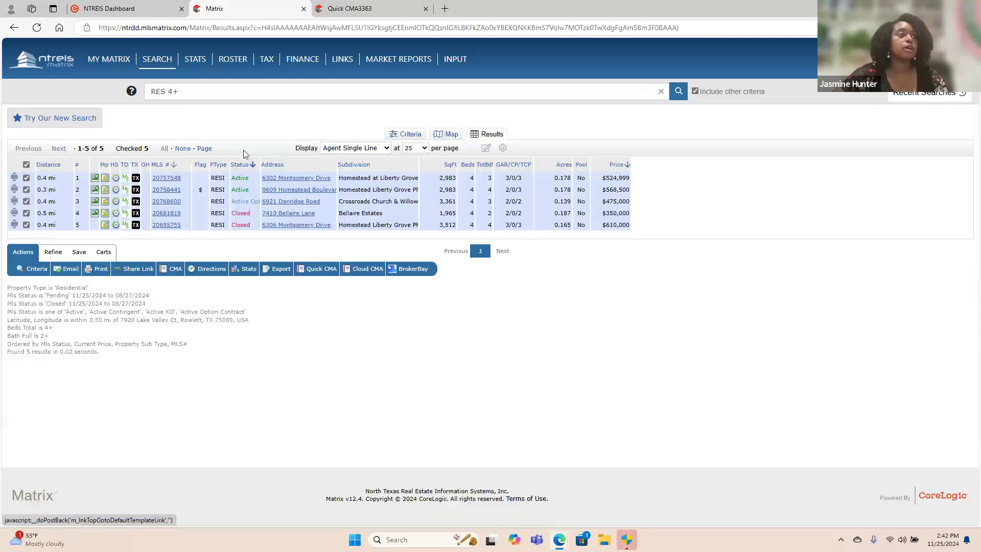
click(71, 269)
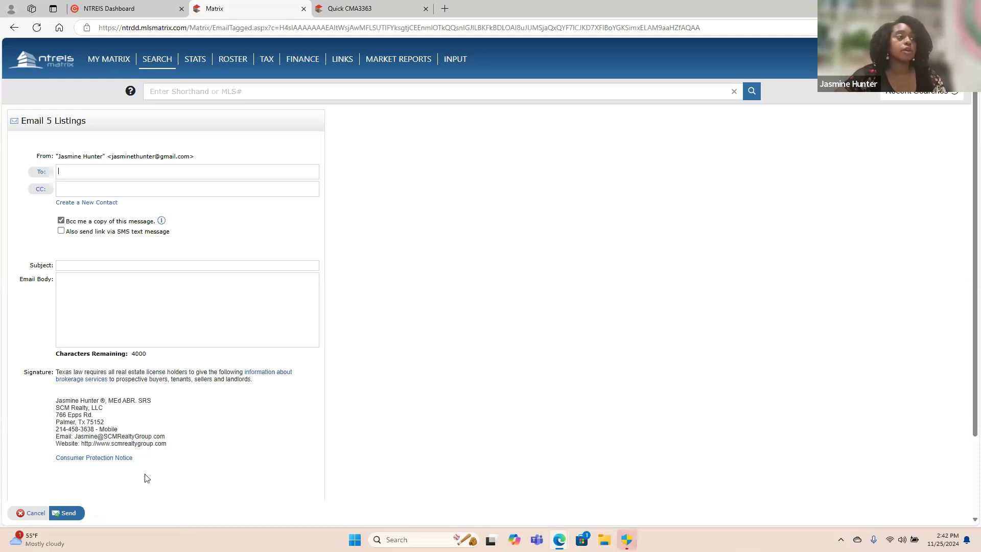
click(42, 514)
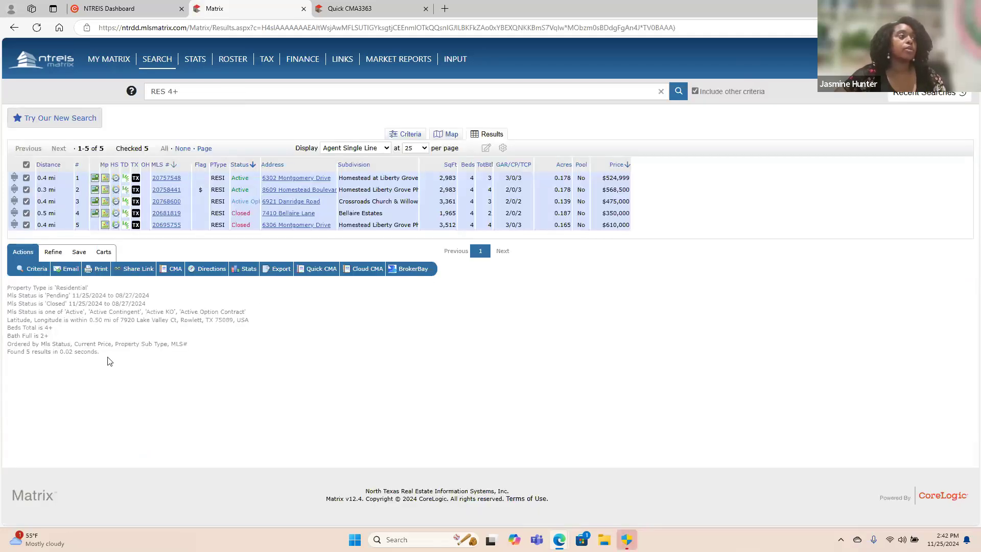
Start a new auto email from this search, examine its message, criteria and schedule options, and cancel it.
click(79, 252)
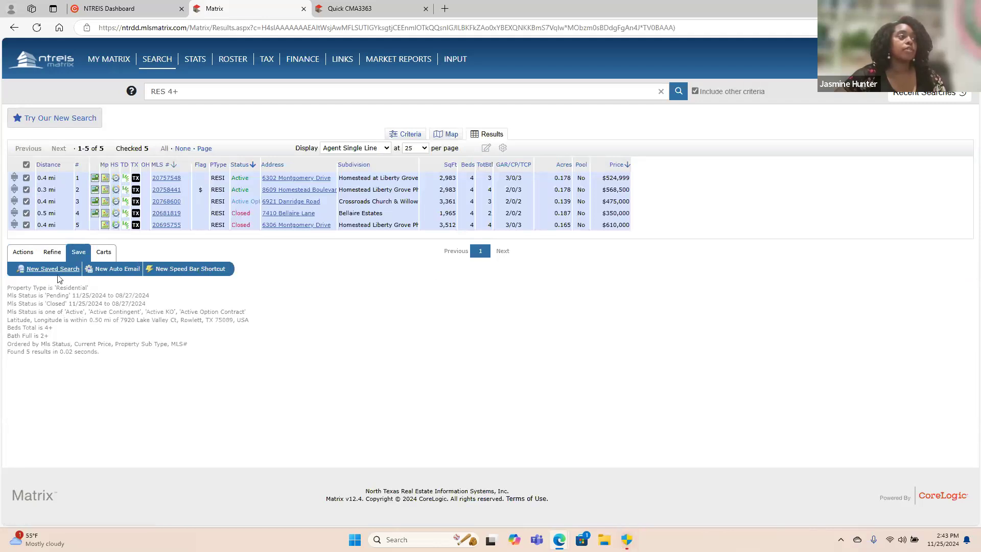
click(119, 270)
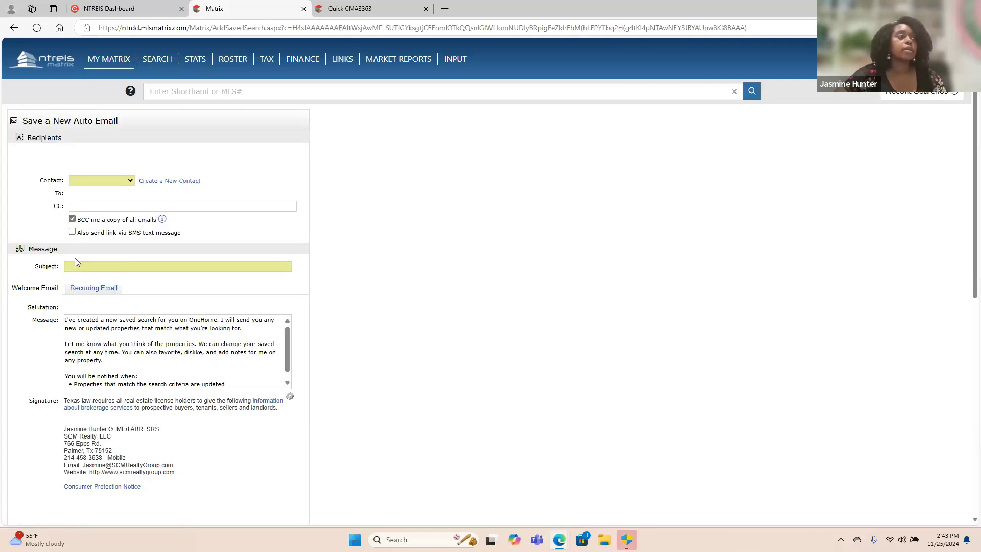
scroll(169, 358, down, 5)
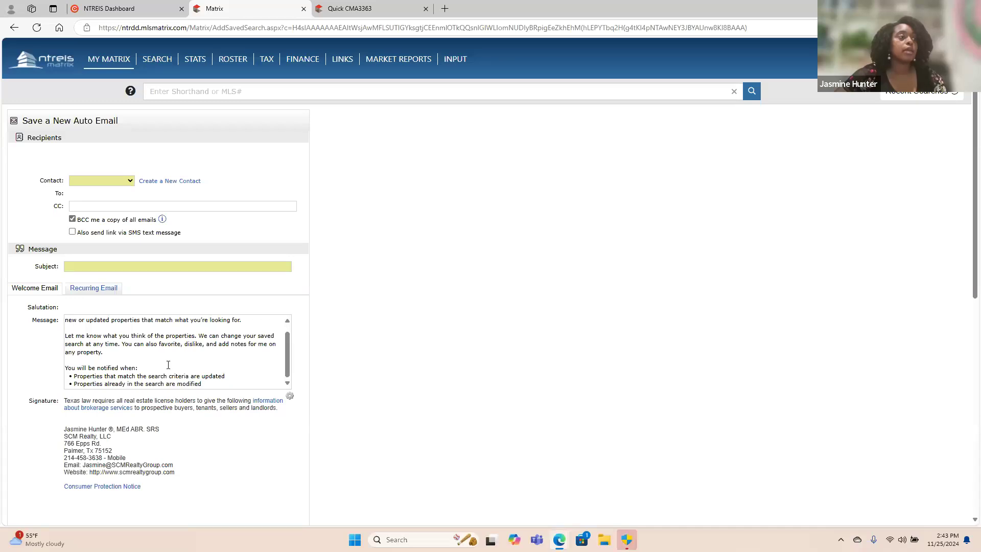
scroll(168, 364, down, 3)
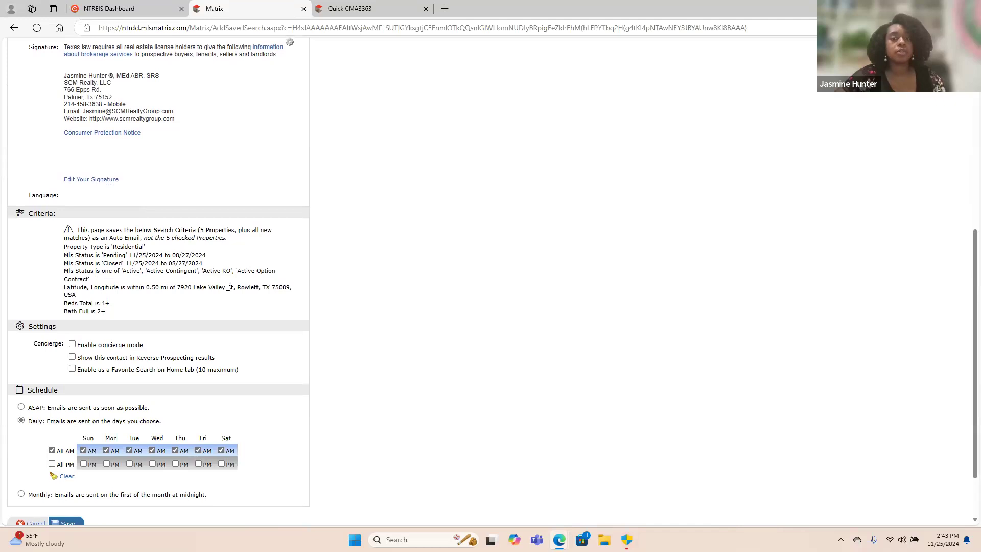
scroll(105, 504, down, 2)
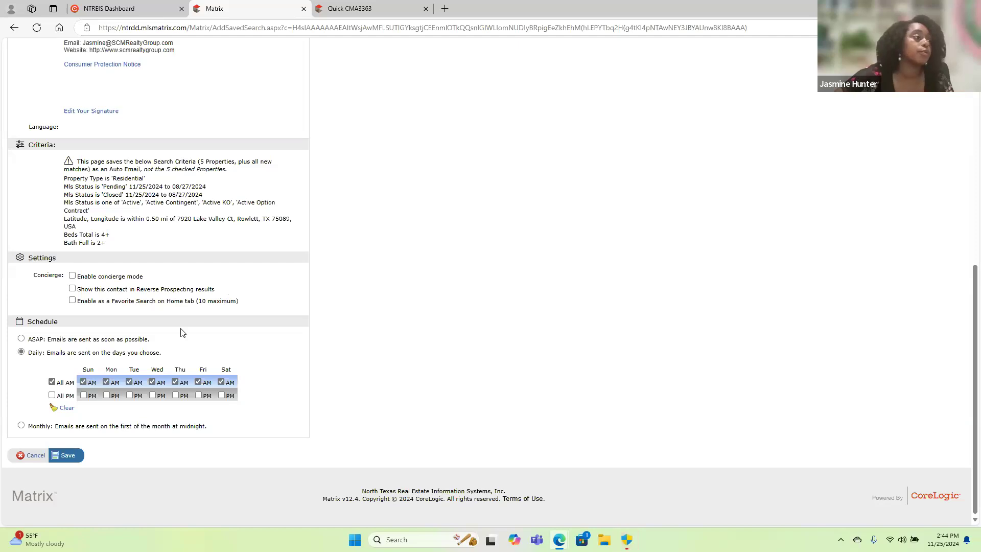
click(40, 457)
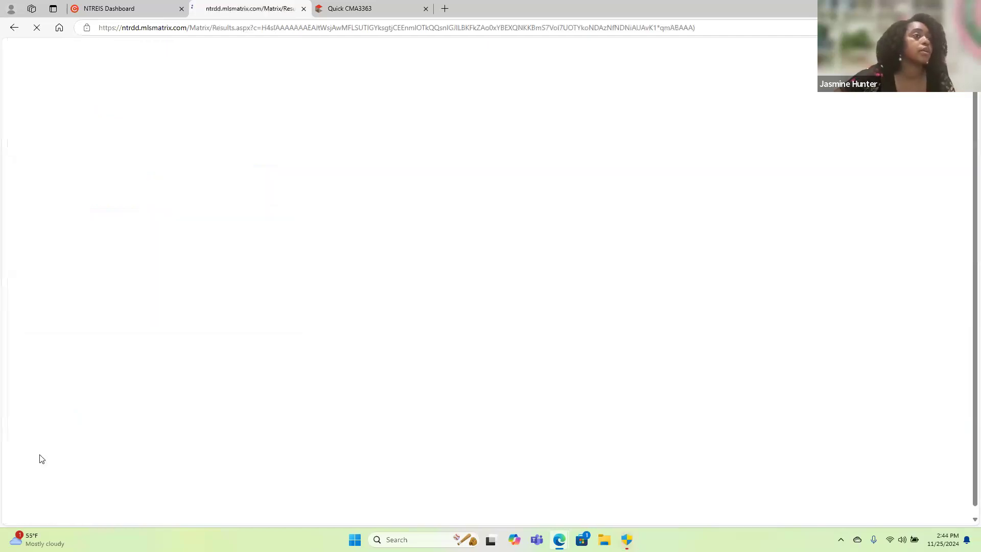
Go to the Matrix home page and open the detailed Land search form.
mouse_move(156, 63)
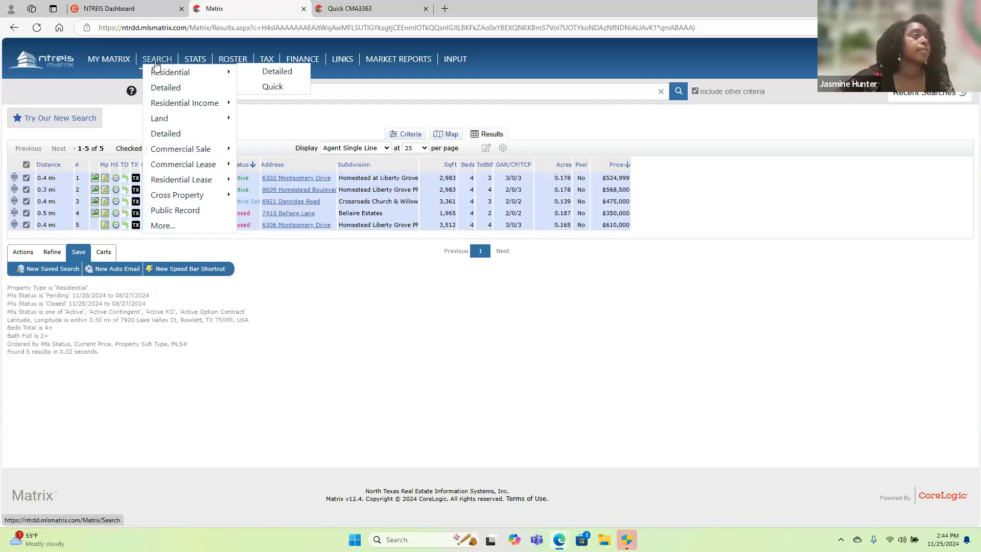
click(58, 60)
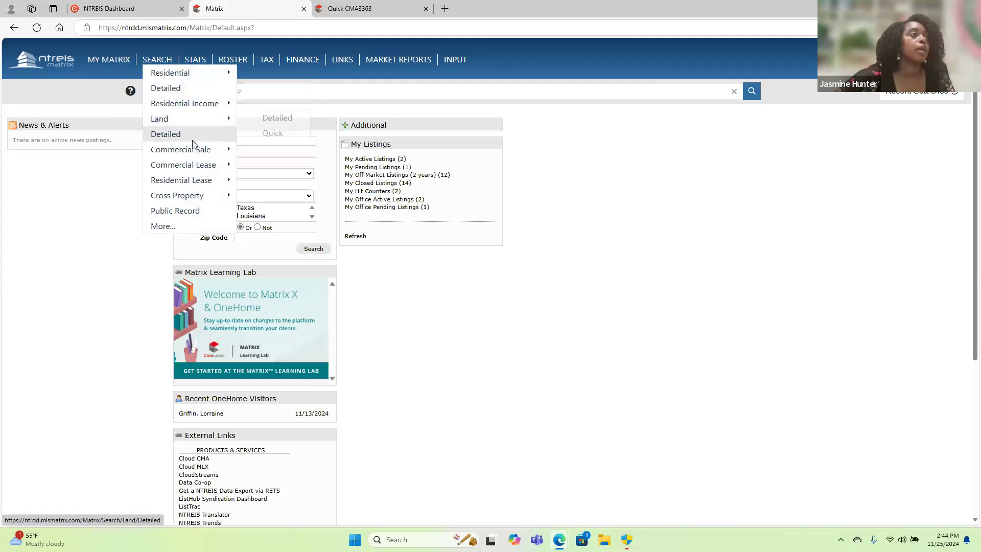
mouse_move(188, 156)
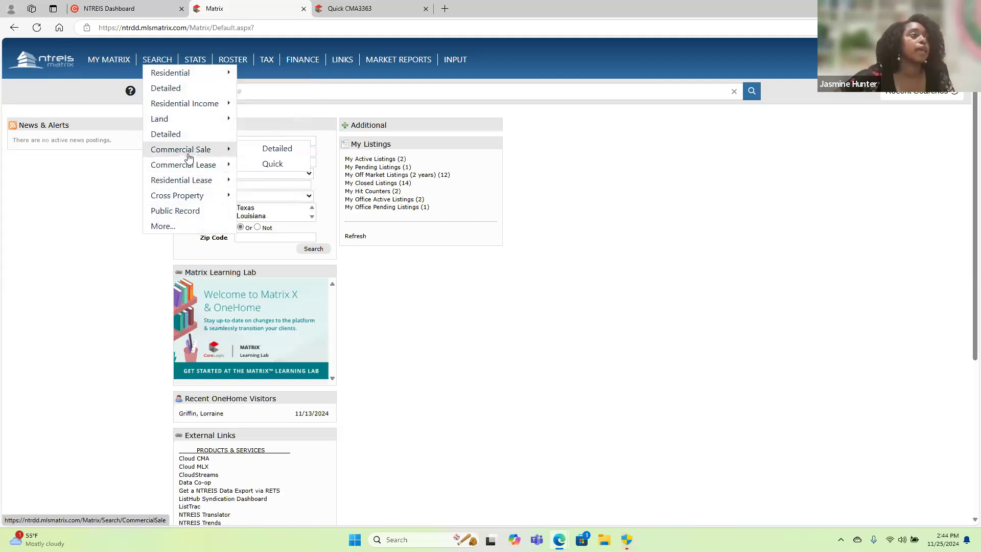
mouse_move(207, 118)
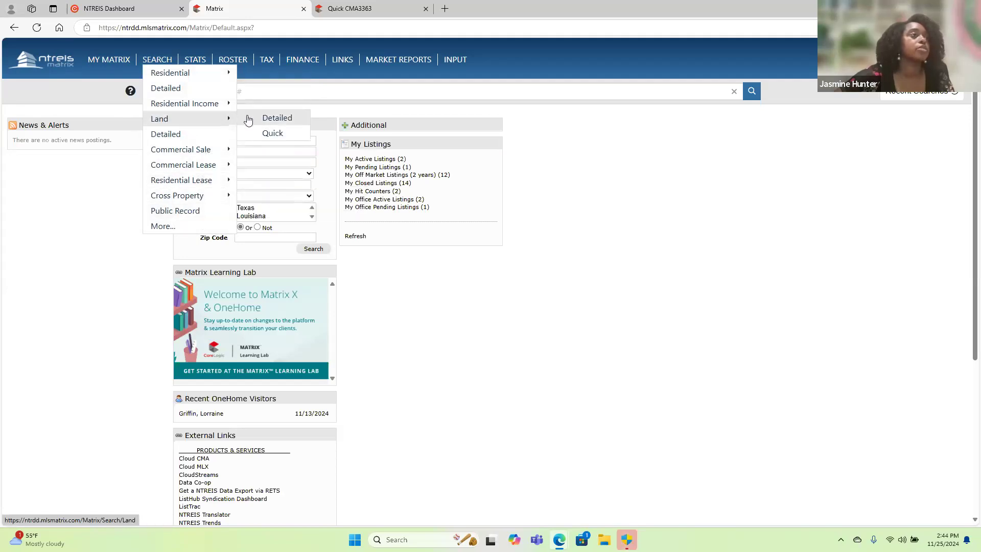
click(269, 117)
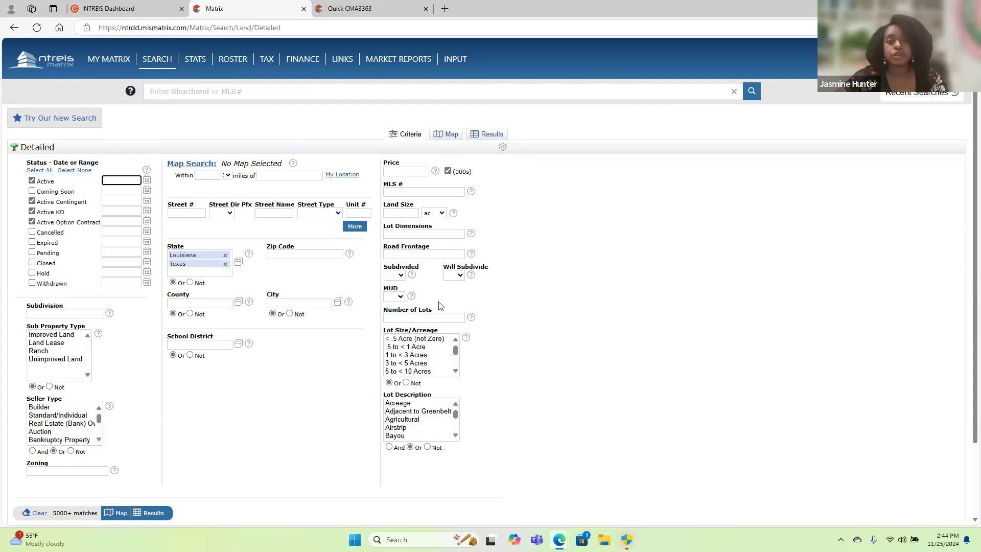
Open the detailed Residential Lease search form and look through its available criteria.
mouse_move(158, 60)
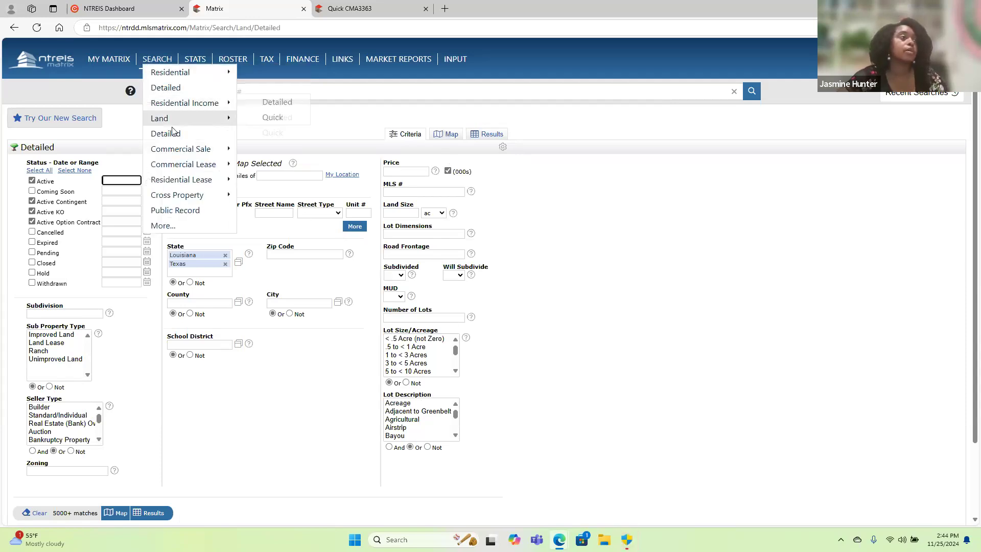
mouse_move(196, 180)
click(286, 180)
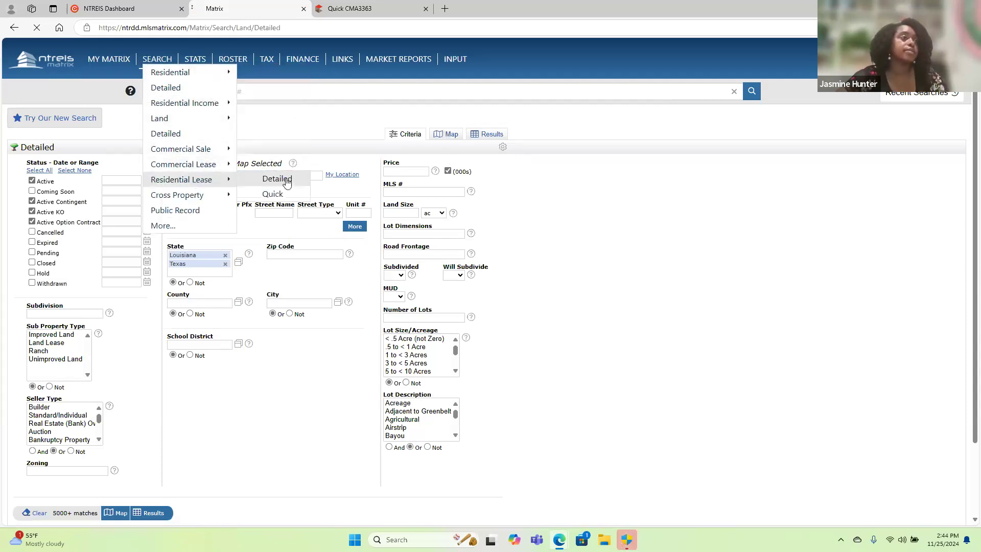
scroll(320, 448, down, 10)
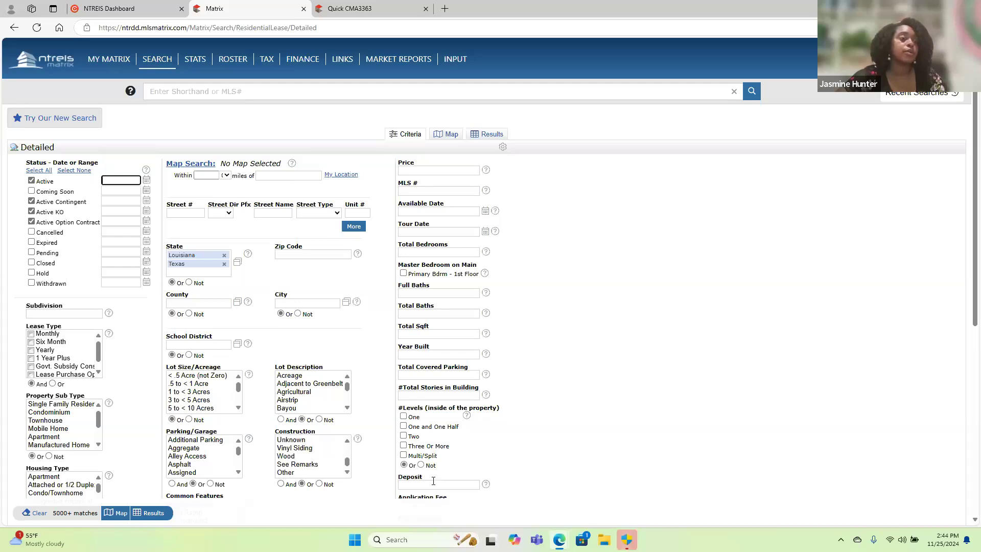
scroll(376, 489, down, 5)
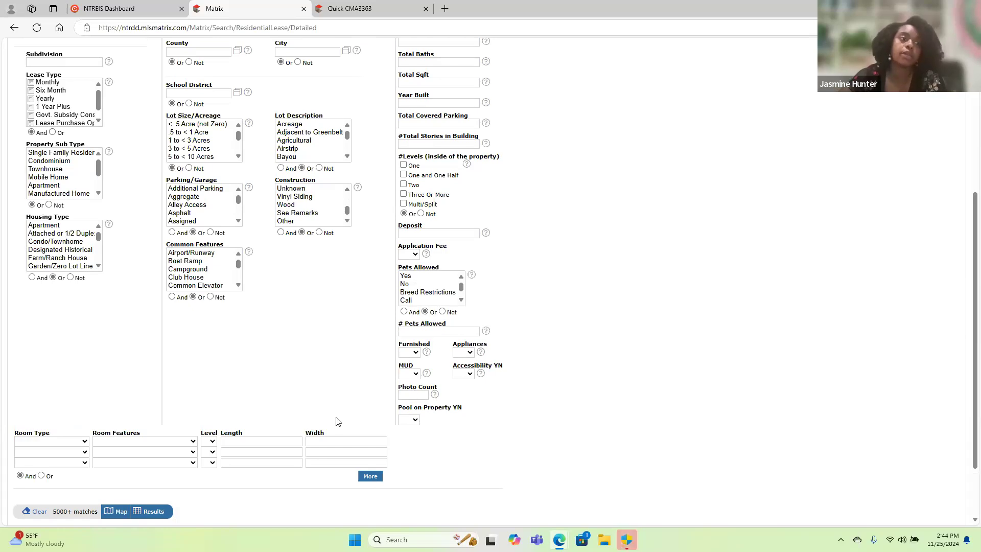
scroll(284, 291, up, 1)
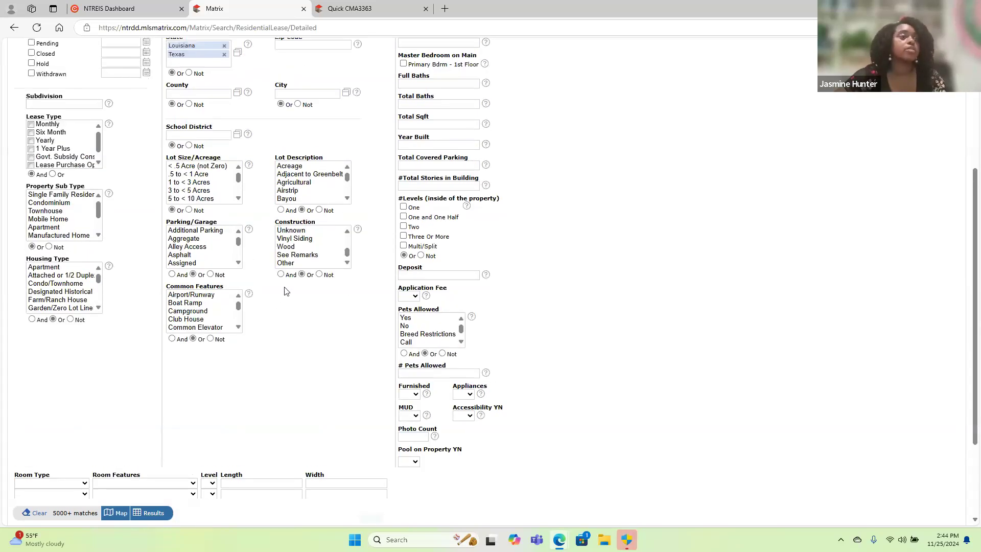
scroll(285, 291, up, 5)
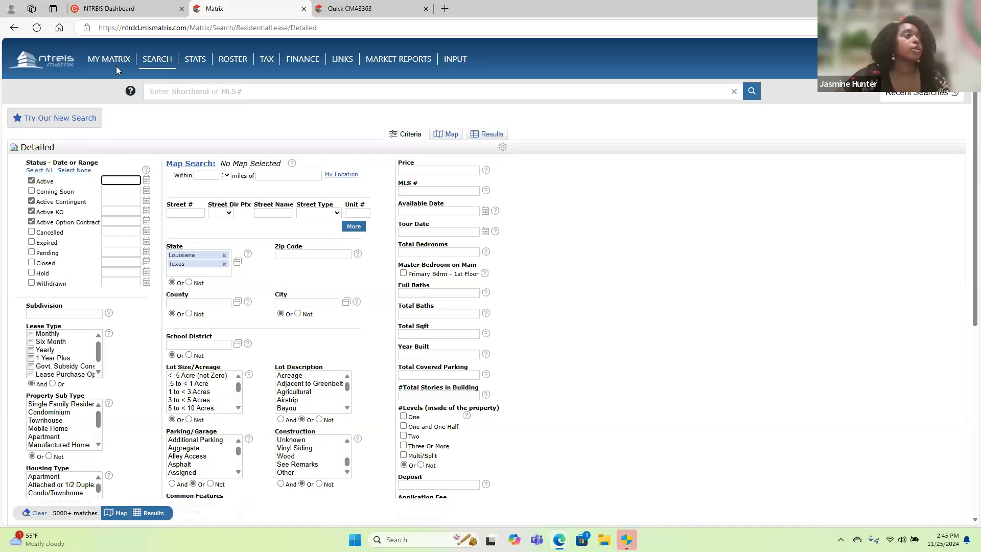
mouse_move(101, 64)
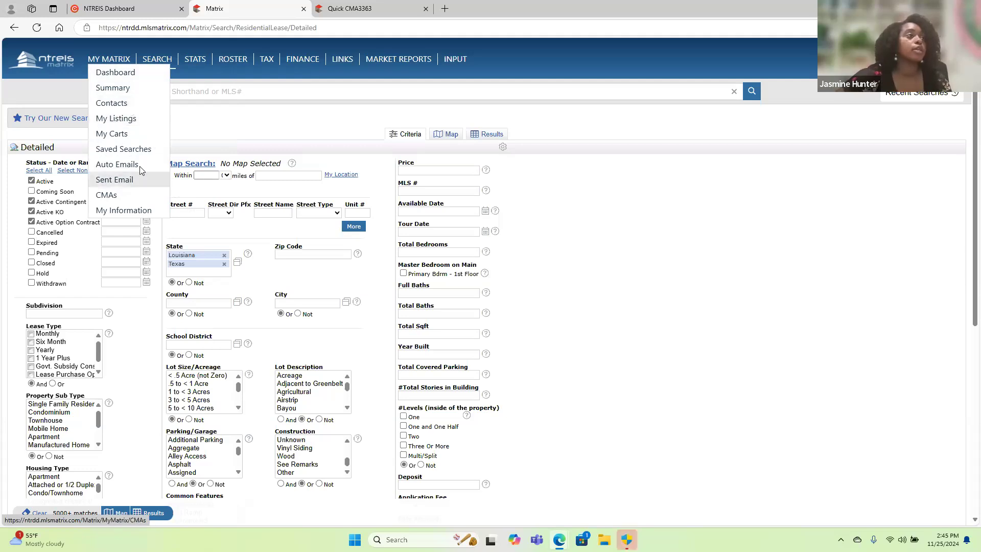
mouse_move(163, 62)
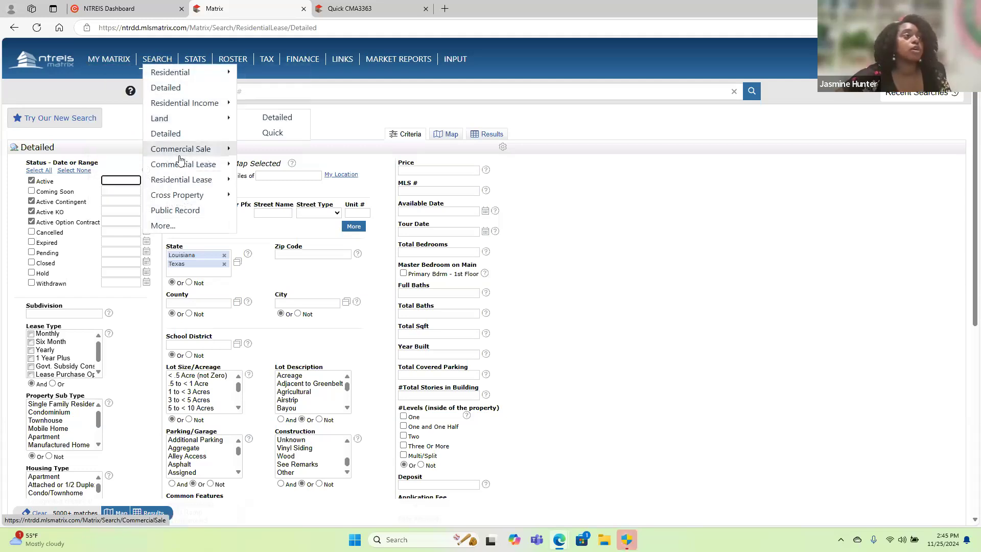
mouse_move(173, 78)
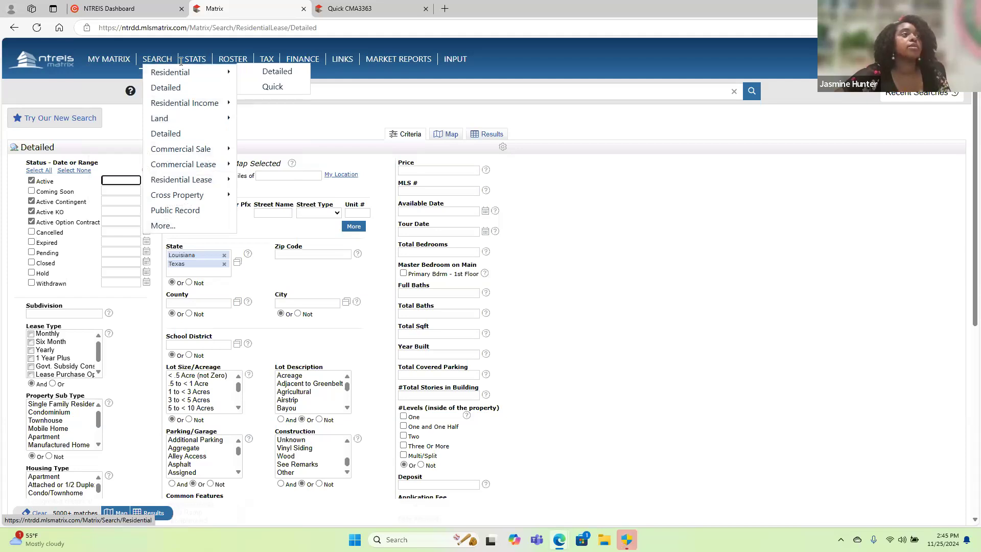
Switch from Matrix to the Realist tax site and open its property search page.
mouse_move(251, 63)
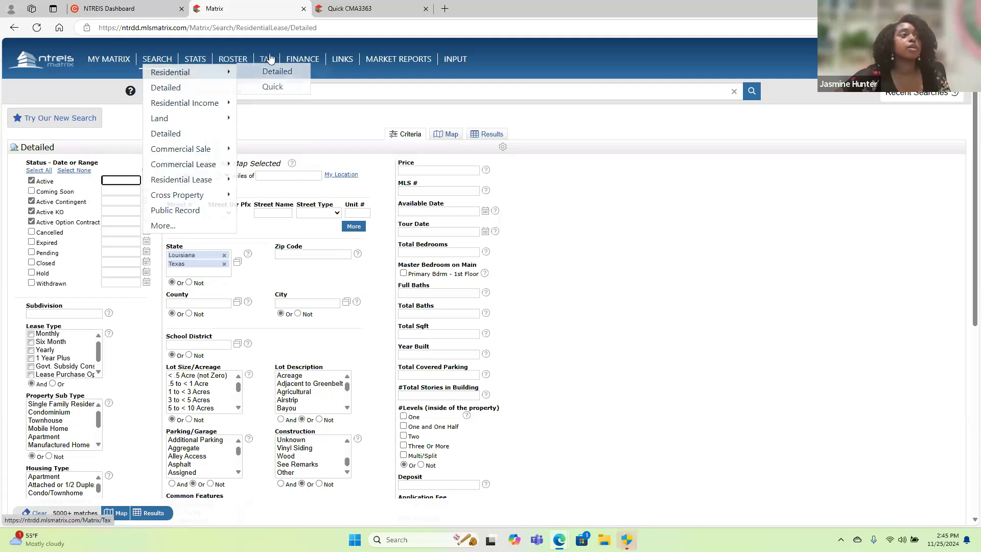
click(274, 72)
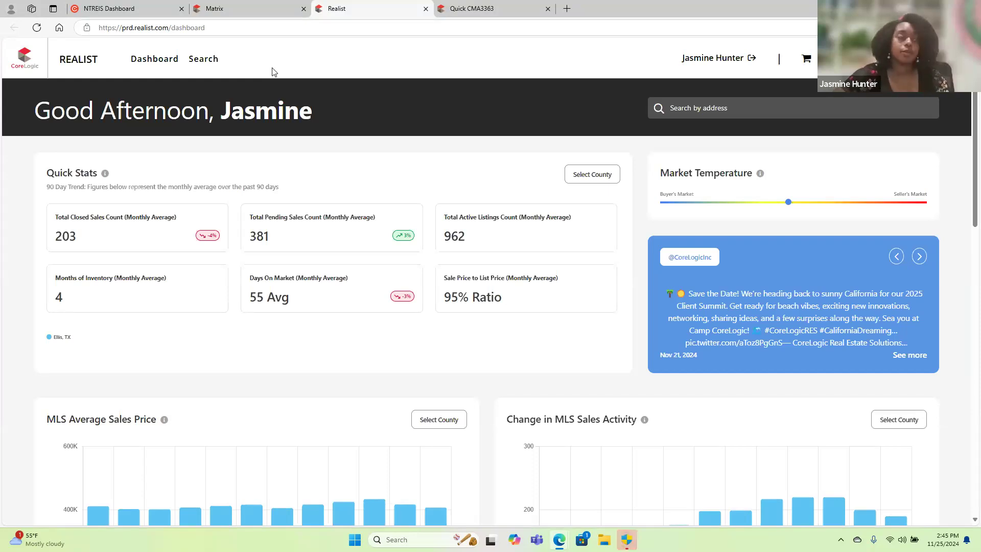
click(203, 60)
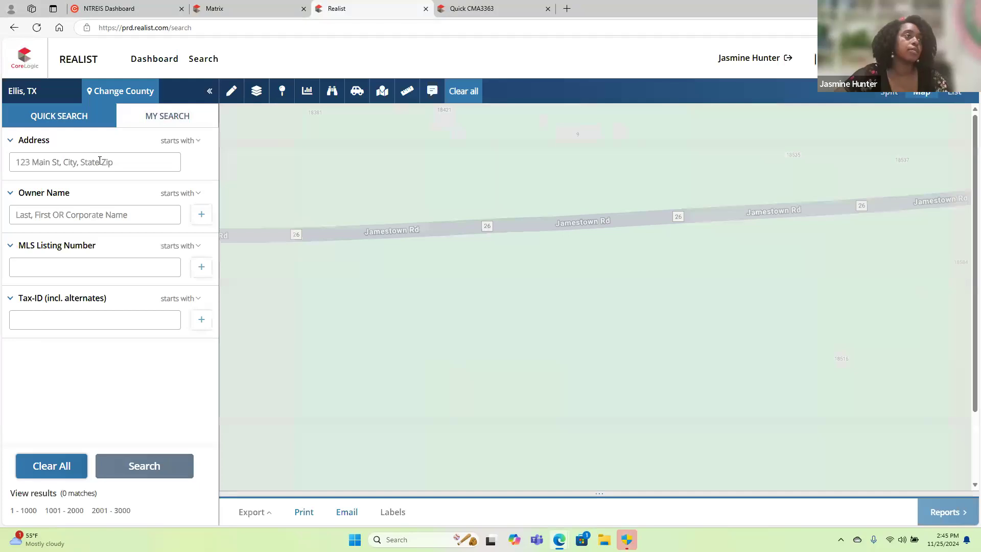
Enter the property's street address in the quick search, choose the matching full Longview address and run the search.
click(96, 167)
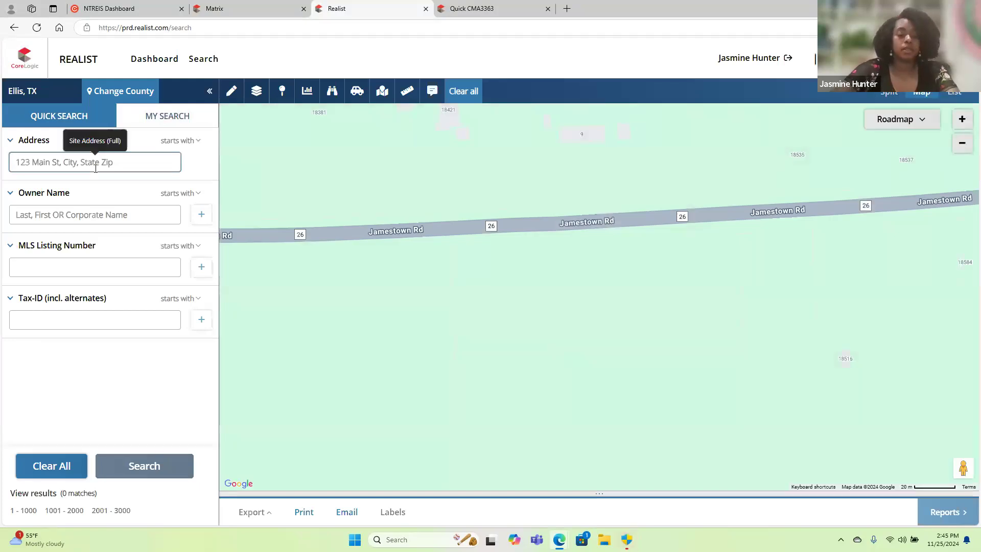
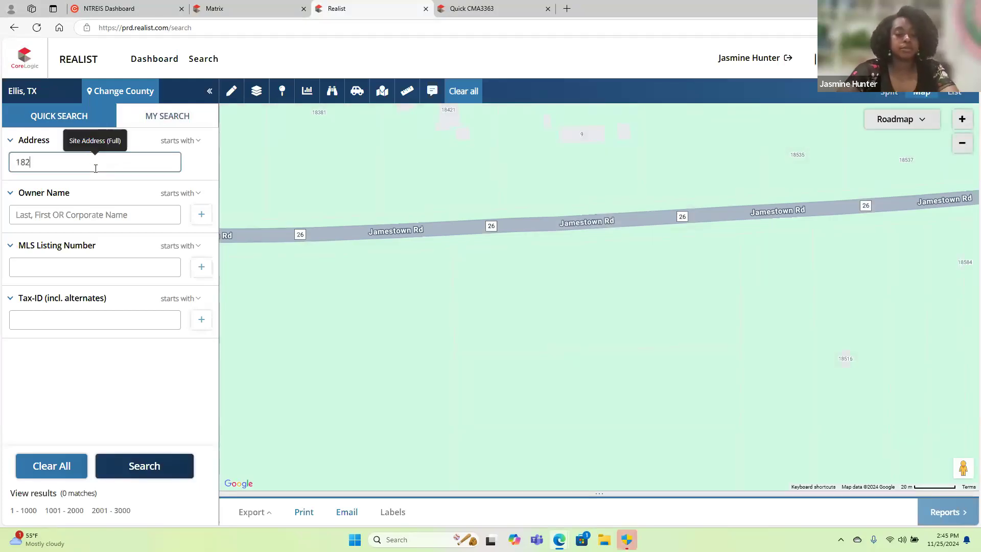
key(Caps_Lock)
click(95, 193)
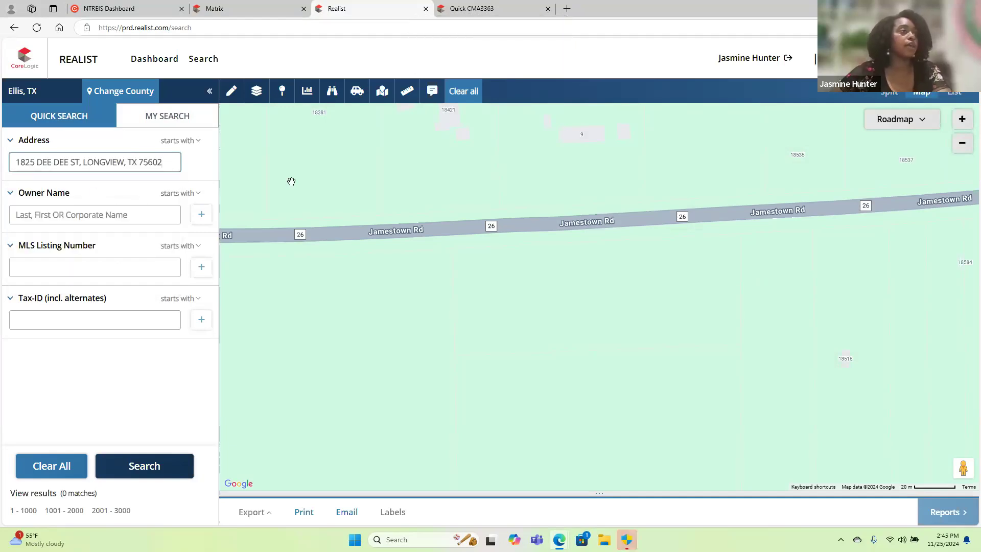
click(148, 467)
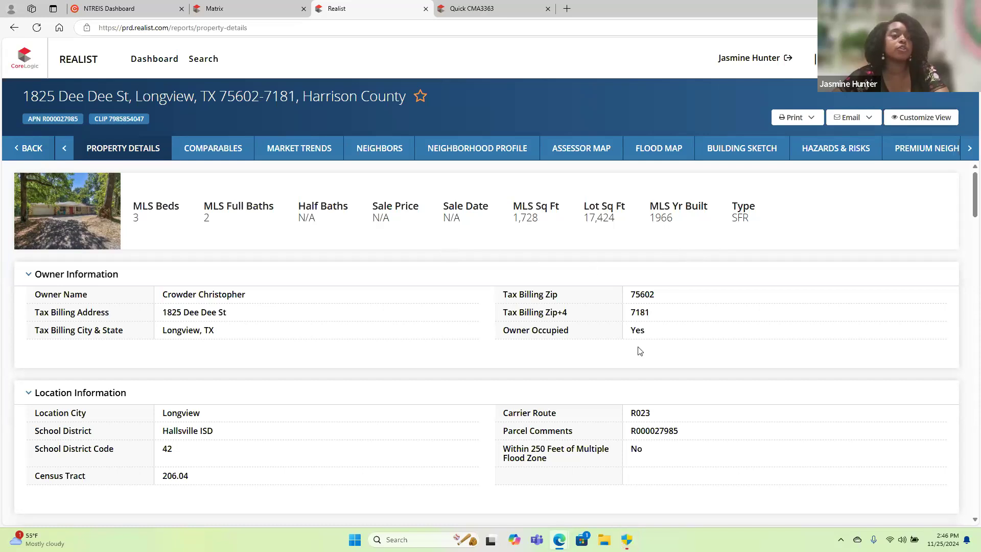
Examine the property details report, including tax assessments, sell score, estimated value, rental trends, sales history and property map.
scroll(639, 351, down, 5)
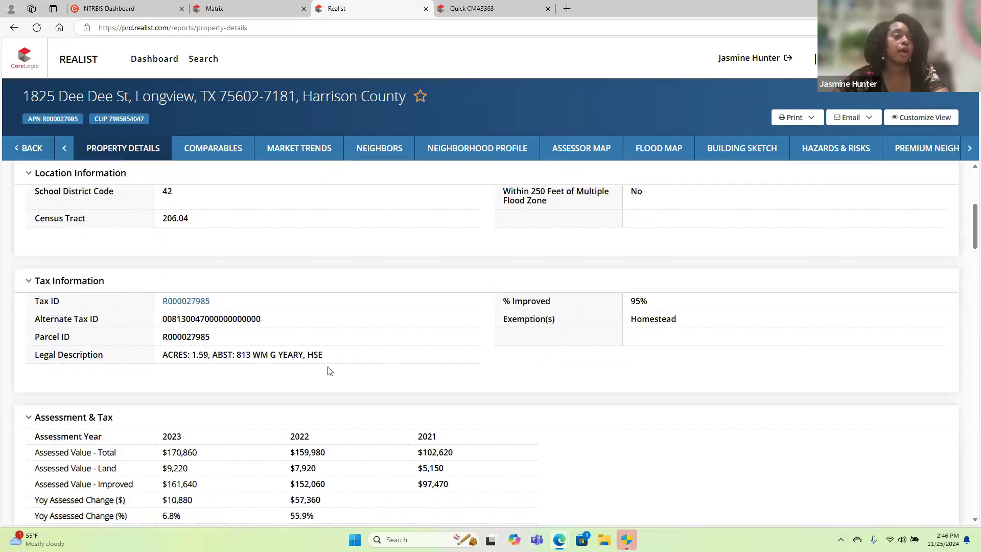
scroll(380, 376, down, 3)
scroll(230, 425, down, 4)
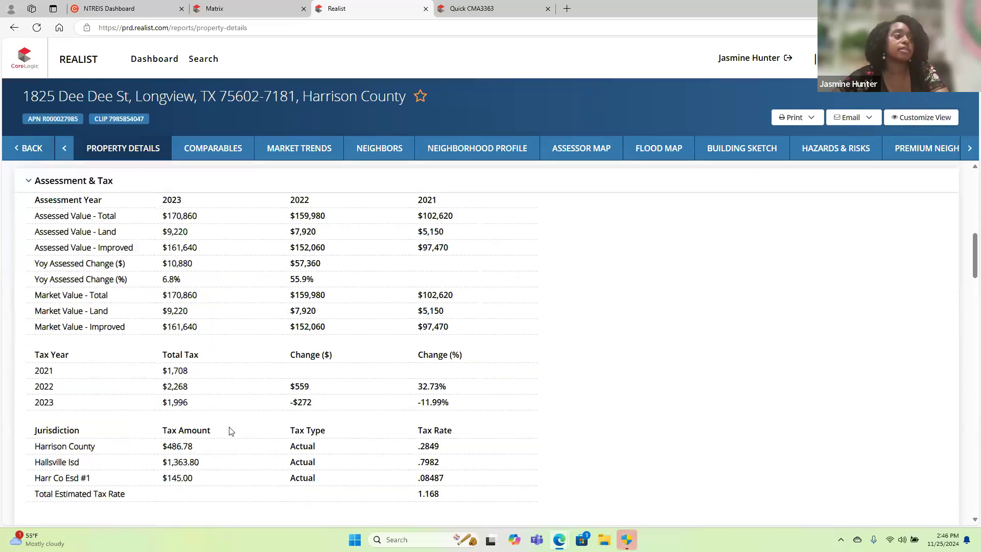
scroll(230, 431, down, 7)
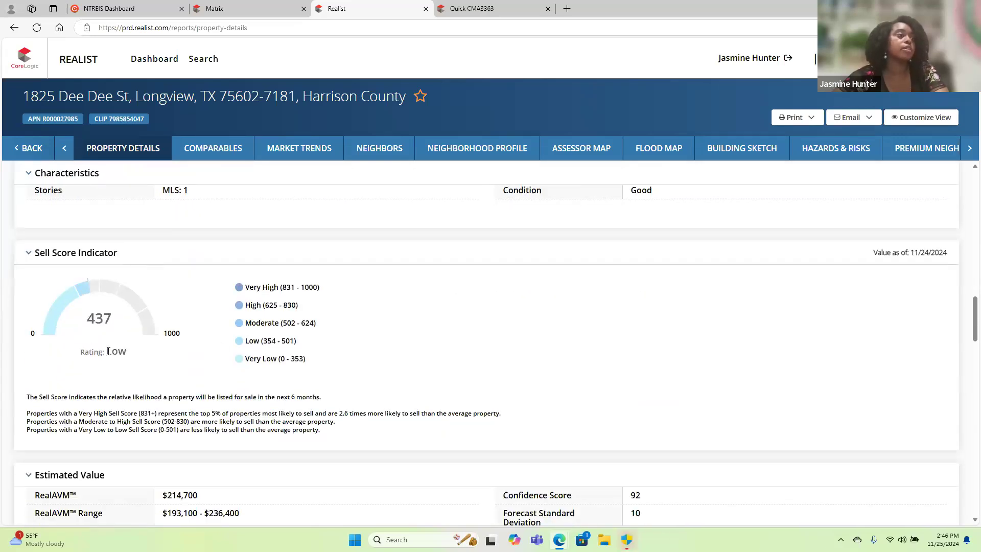
scroll(270, 457, down, 4)
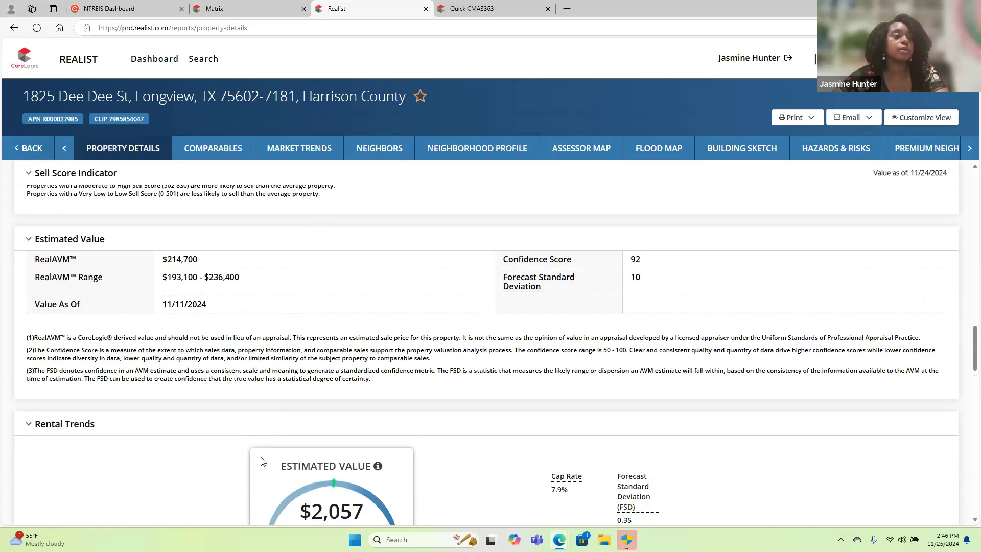
scroll(262, 461, down, 5)
scroll(262, 461, down, 10)
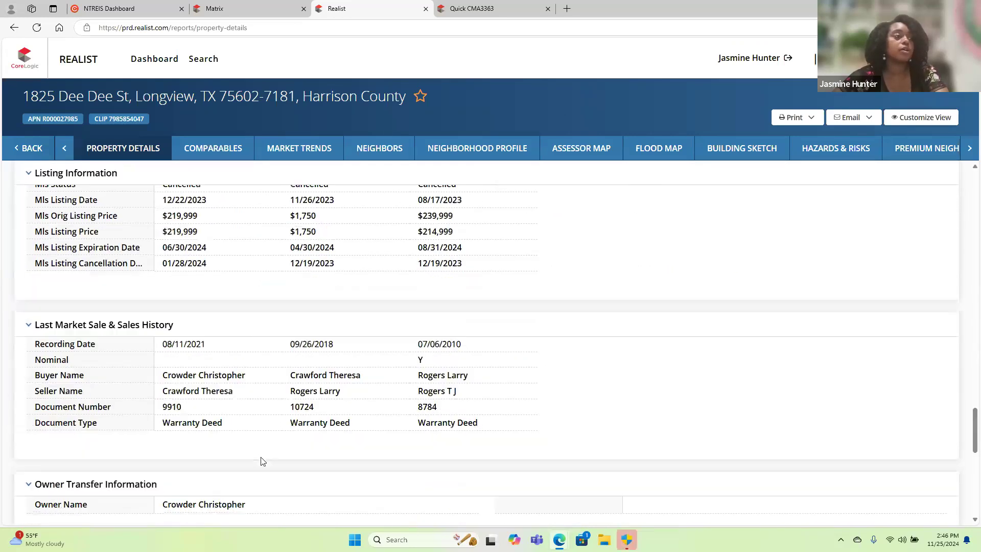
scroll(262, 461, down, 1)
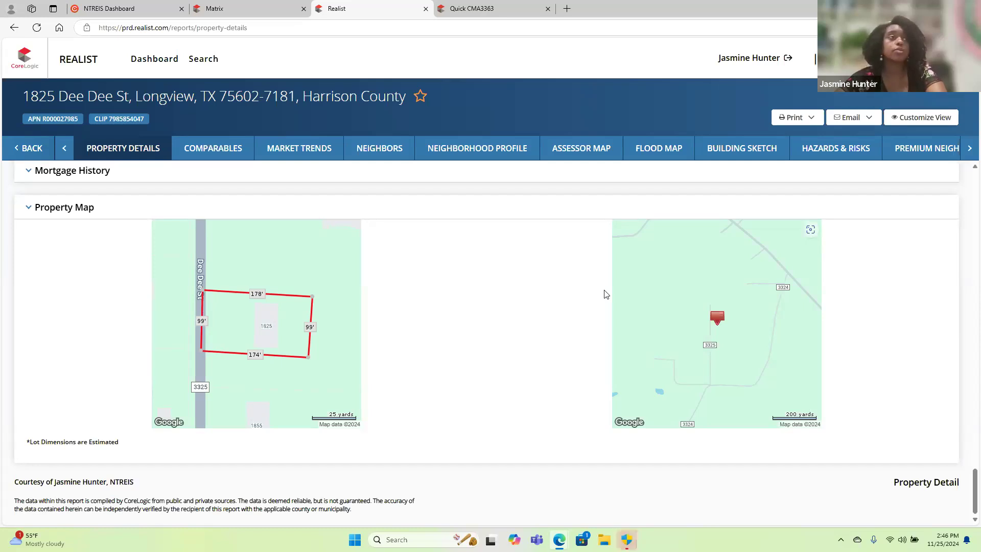
scroll(605, 294, up, 2)
scroll(605, 294, up, 20)
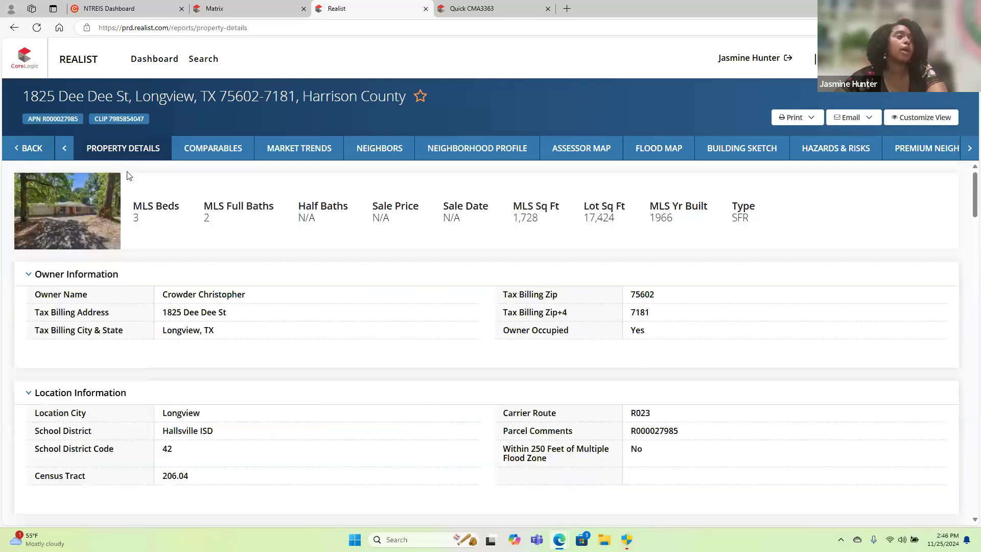
View the property's comparables, dismissing the comparables dialog, and look at its market trends and neighbors reports.
click(194, 153)
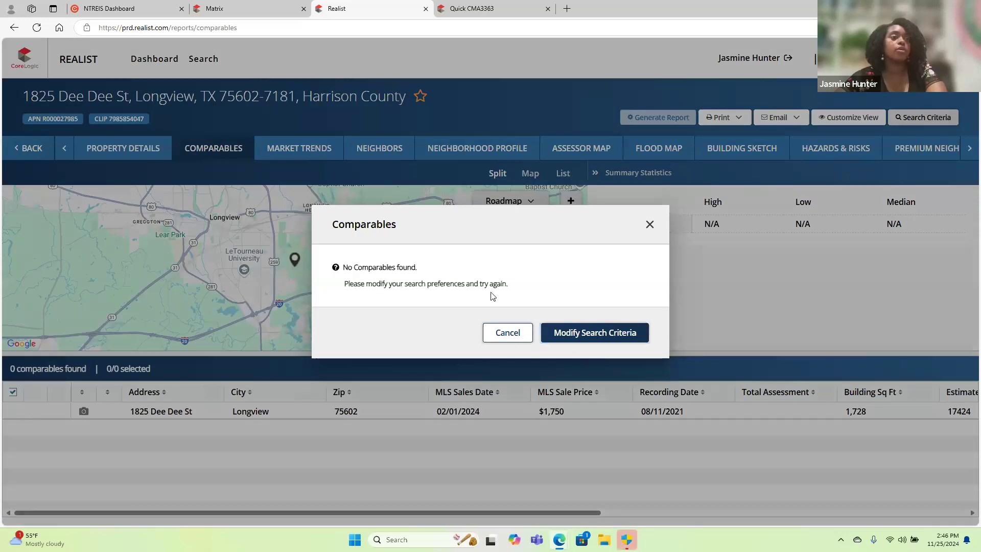
click(508, 333)
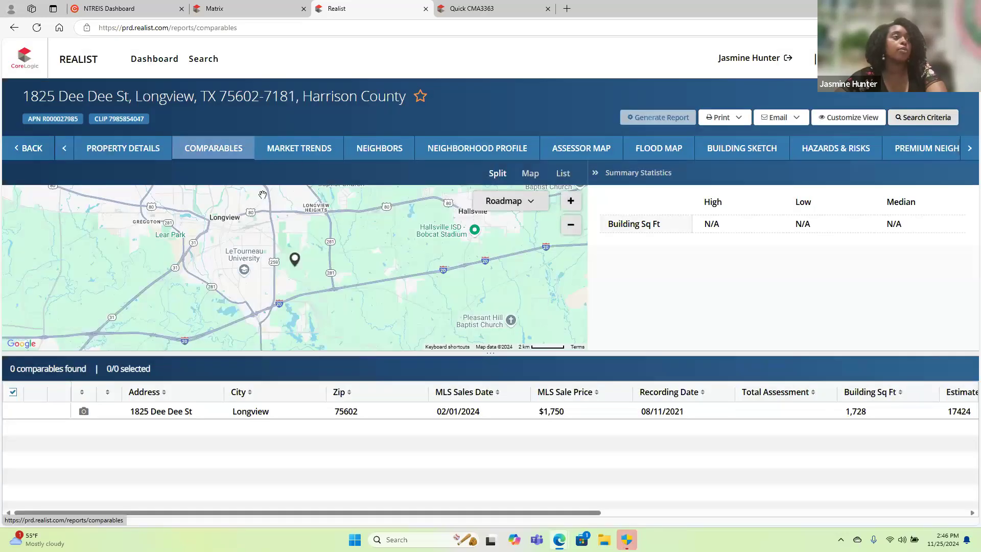
click(308, 149)
click(385, 149)
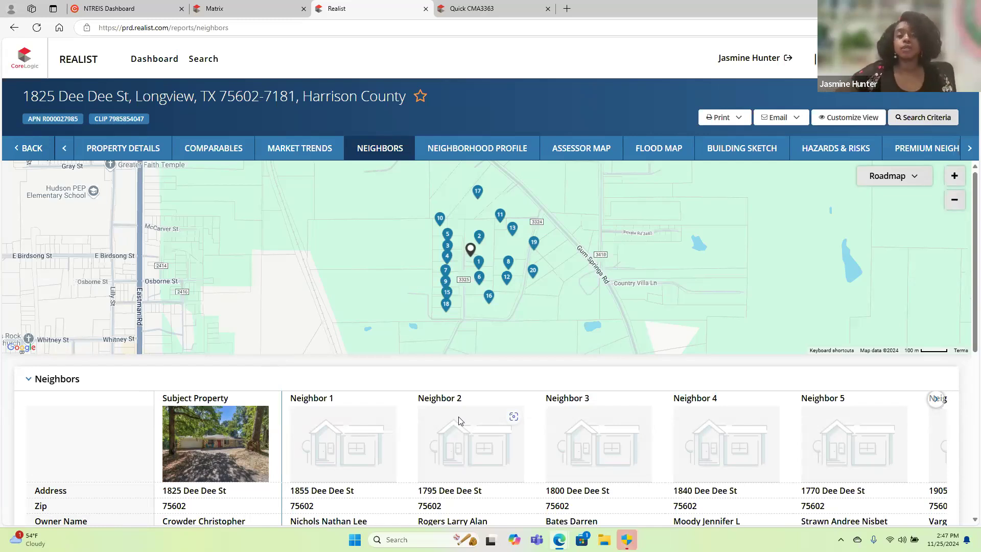
Switch back to Matrix, open the detailed Residential search form and return to the home page.
click(228, 13)
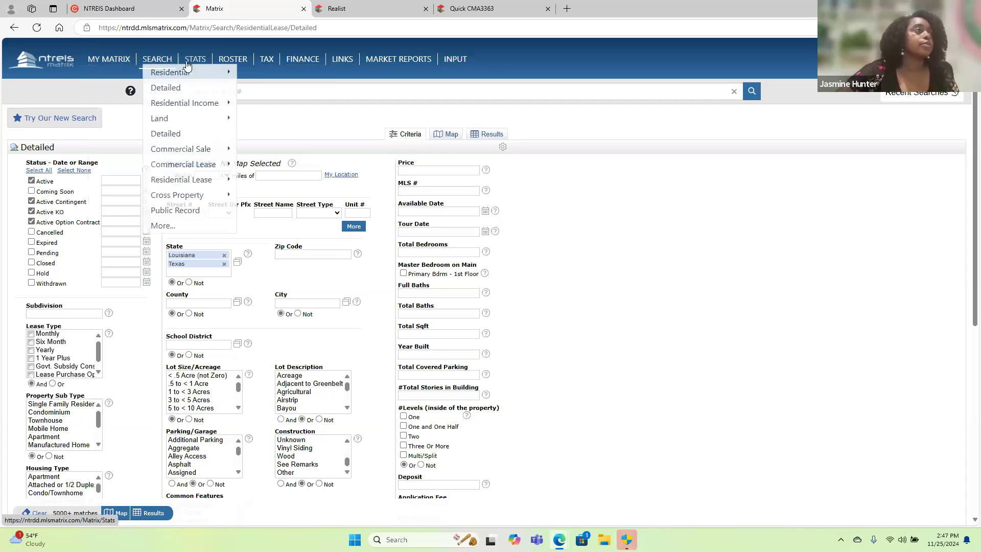
click(257, 76)
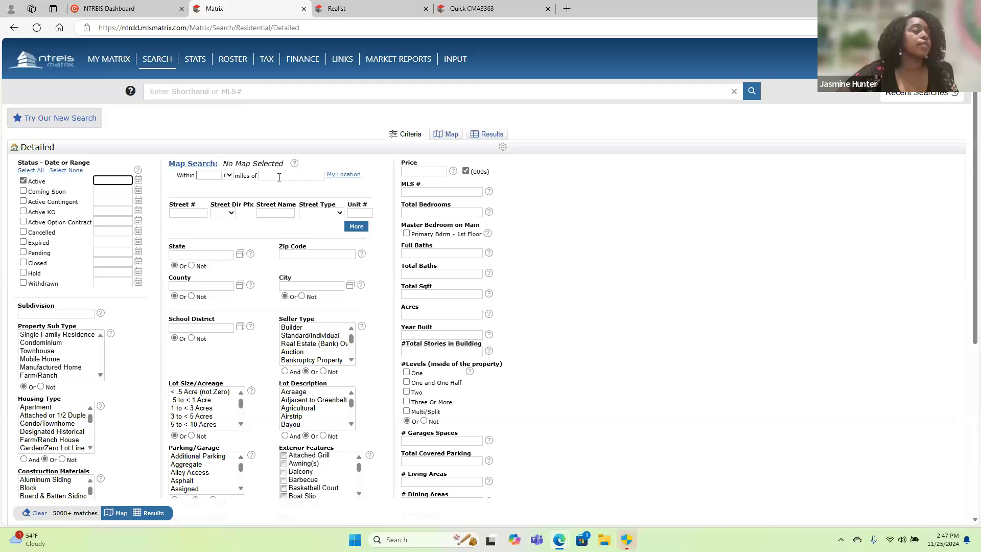
click(39, 60)
Search for a property from the home page by its street number and street name, with the city set to Rowlett.
click(258, 151)
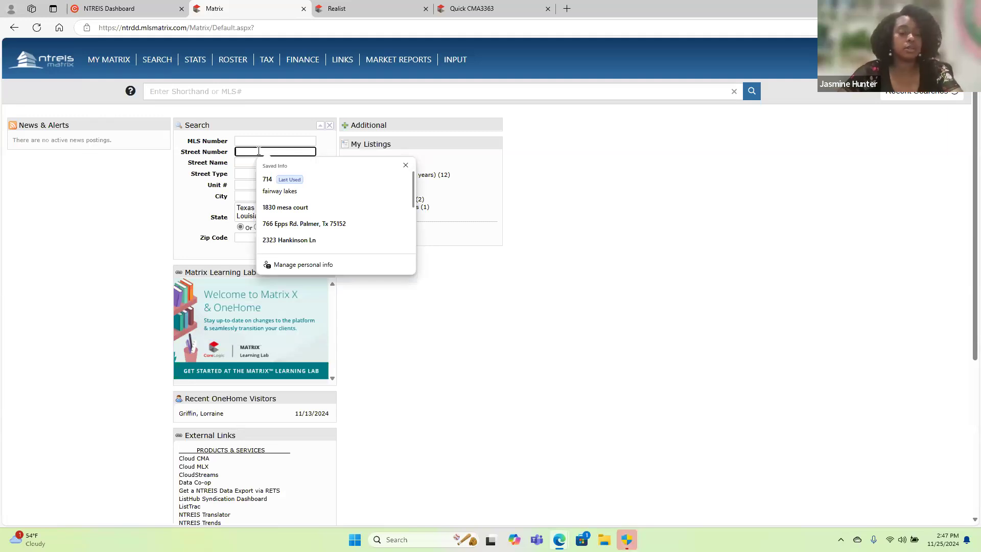
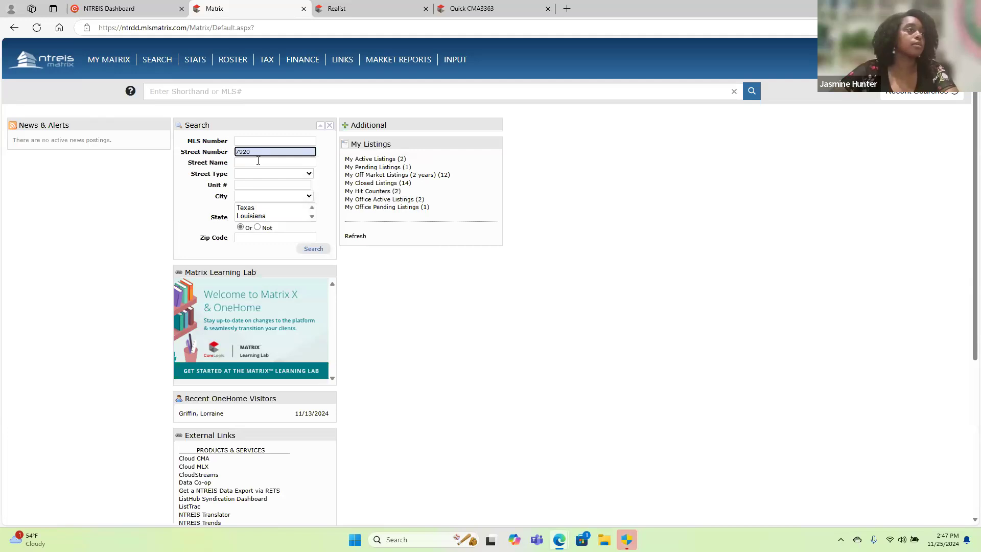
click(258, 163)
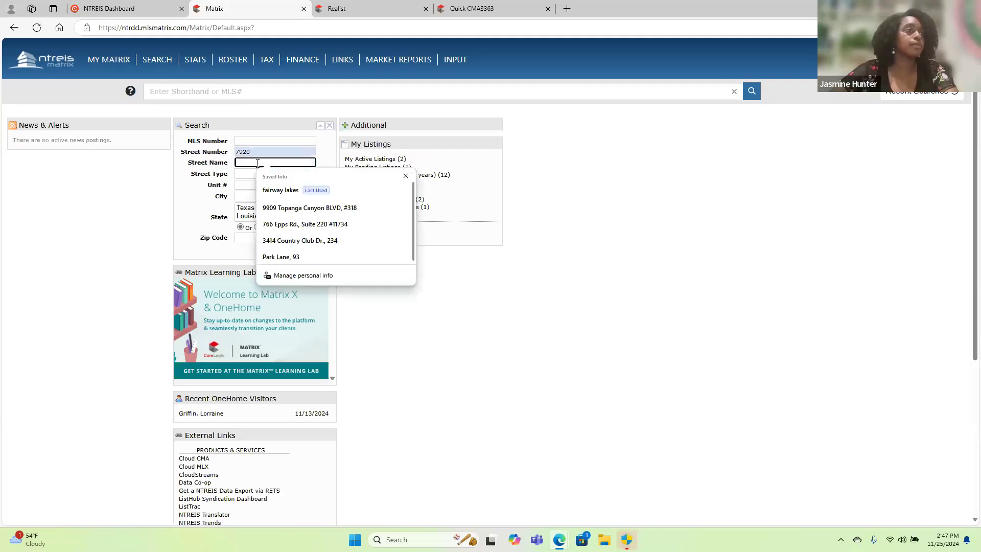
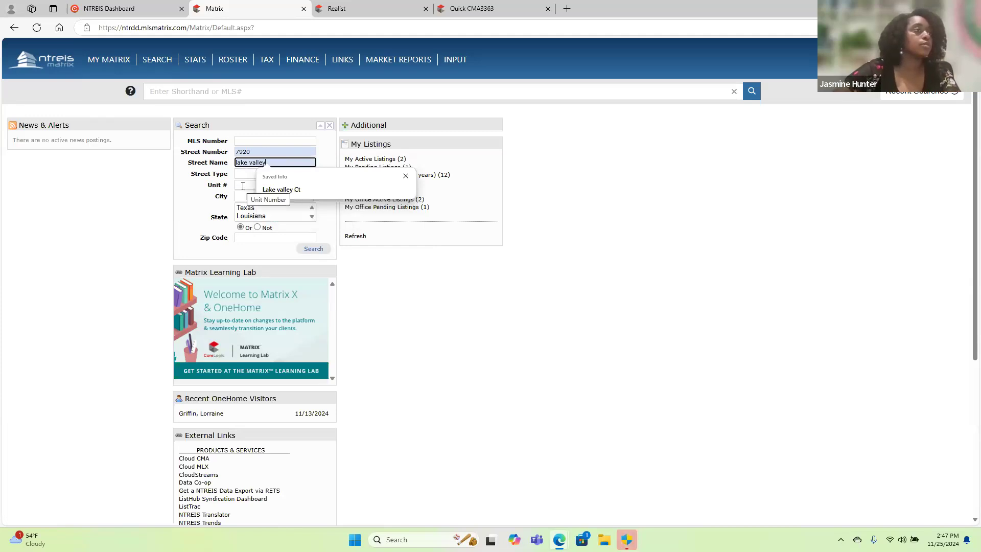
click(245, 199)
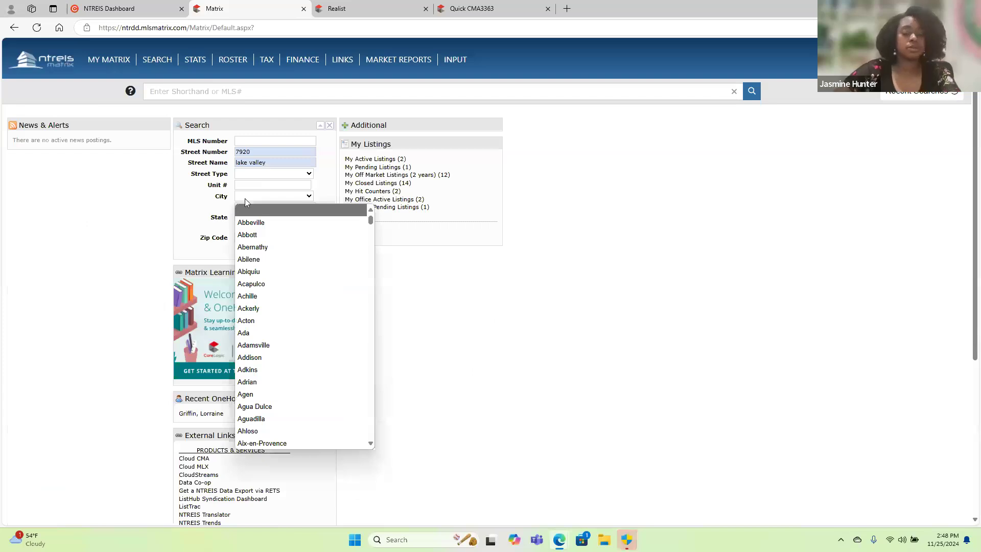
text(rowlett)
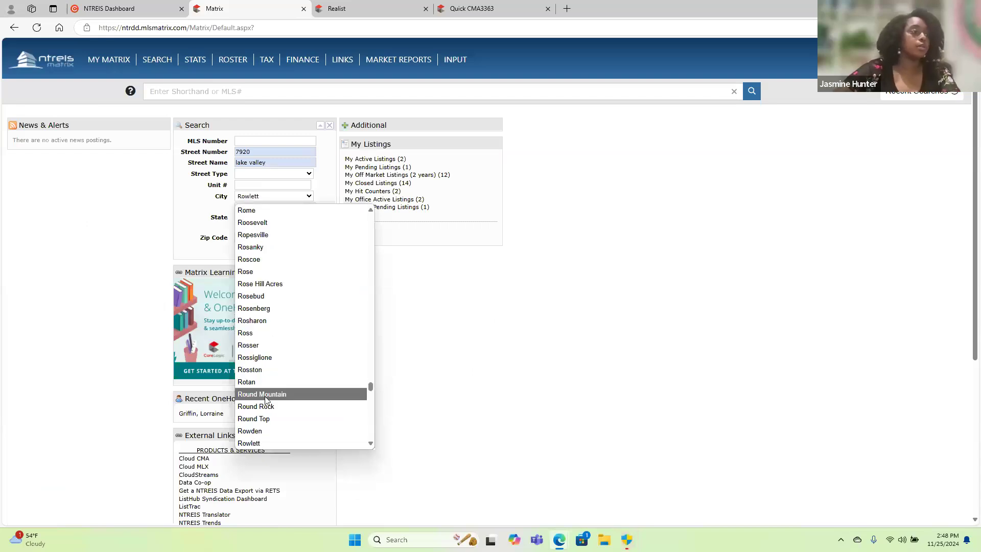
click(262, 443)
click(312, 249)
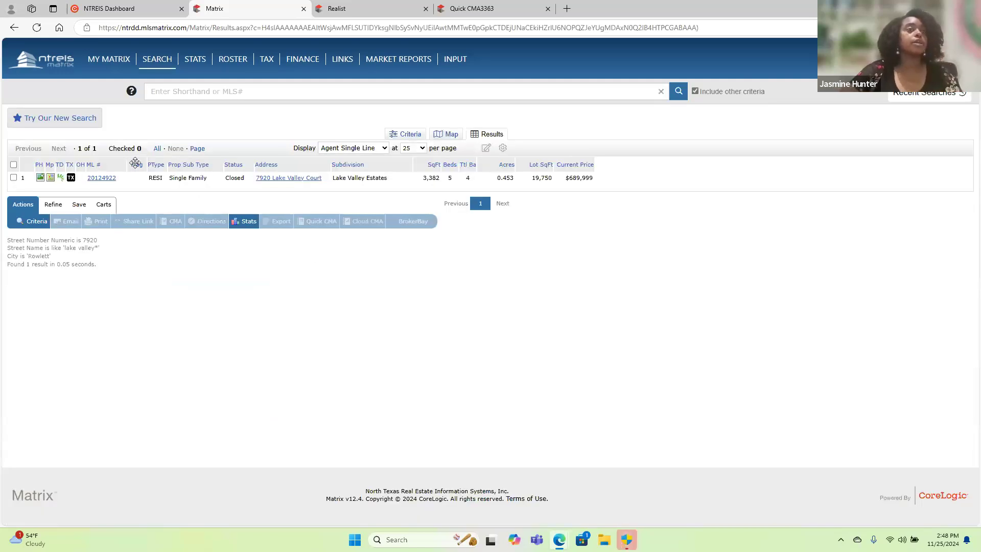
Open the found listing's full agent report and look through its property, agent, showing and sold information.
click(103, 179)
scroll(270, 341, down, 3)
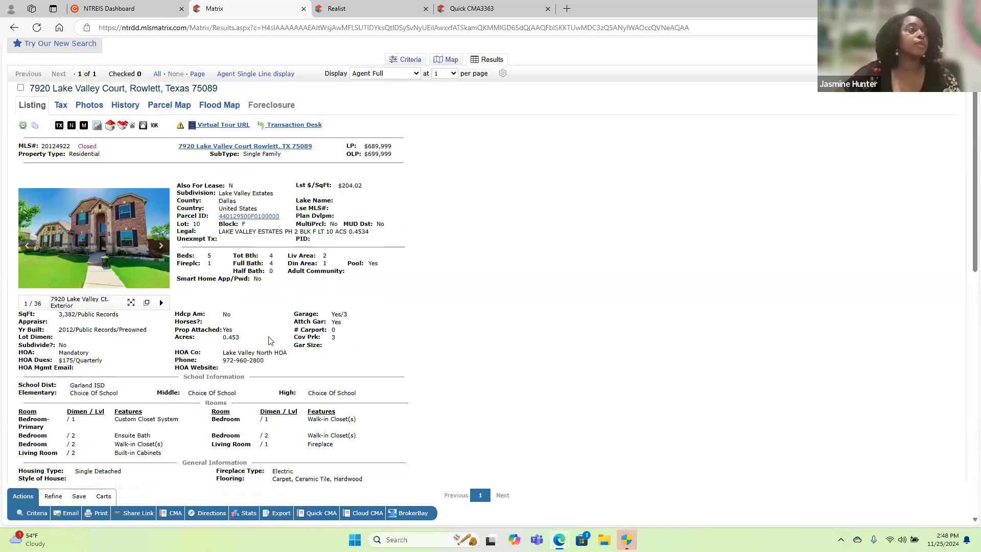
scroll(270, 341, down, 15)
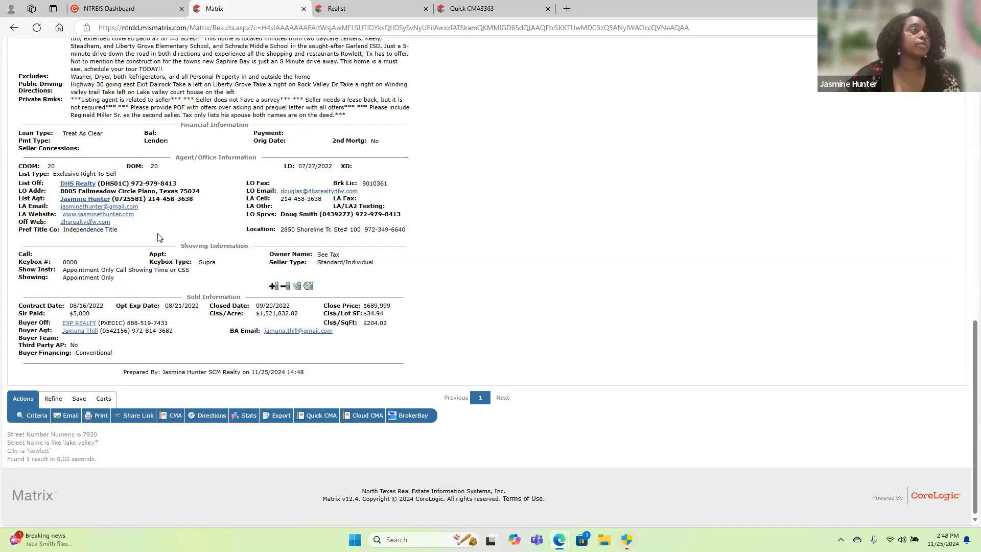
scroll(160, 237, up, 2)
scroll(160, 237, up, 10)
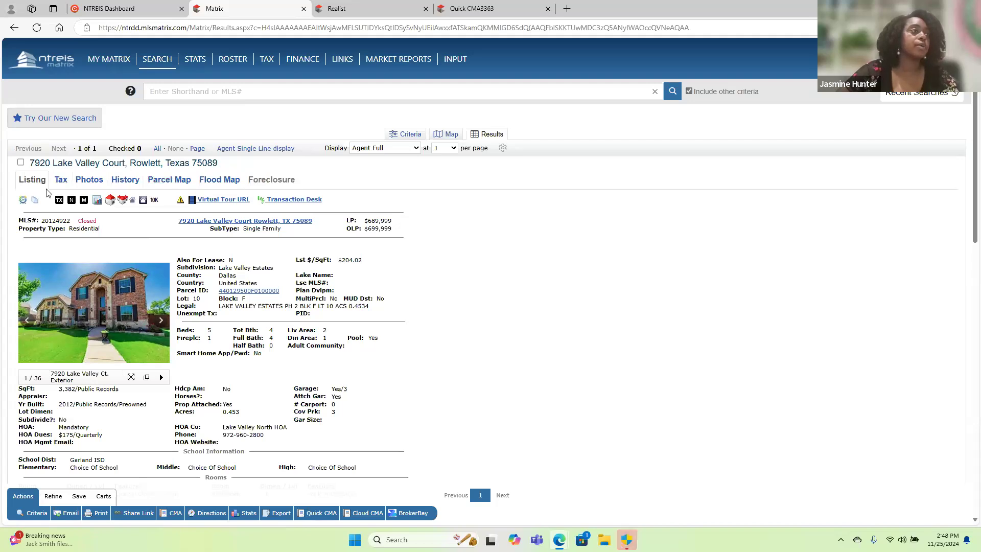
Compare the listing's tax record in Matrix with the Realist report and with the listing's own details.
click(61, 180)
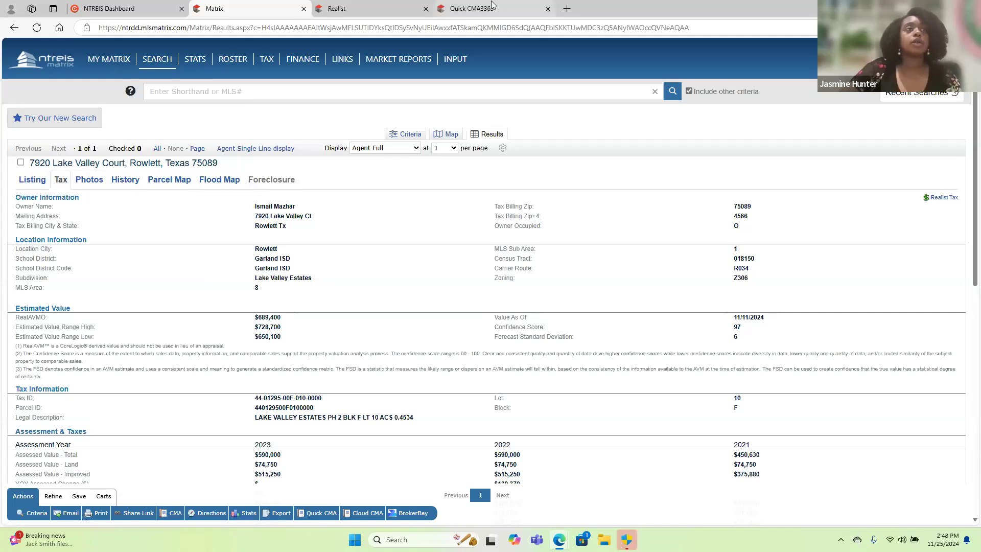
click(392, 7)
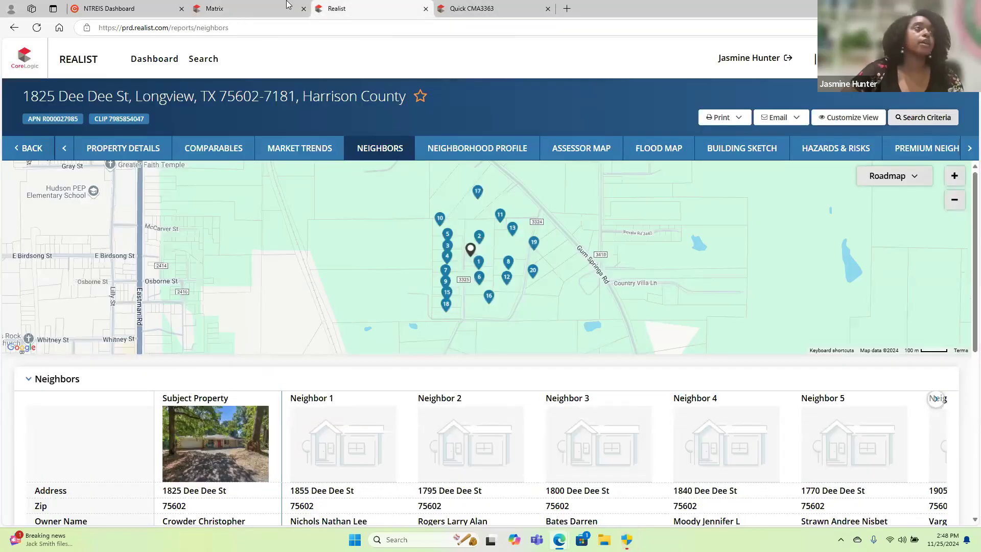
click(258, 9)
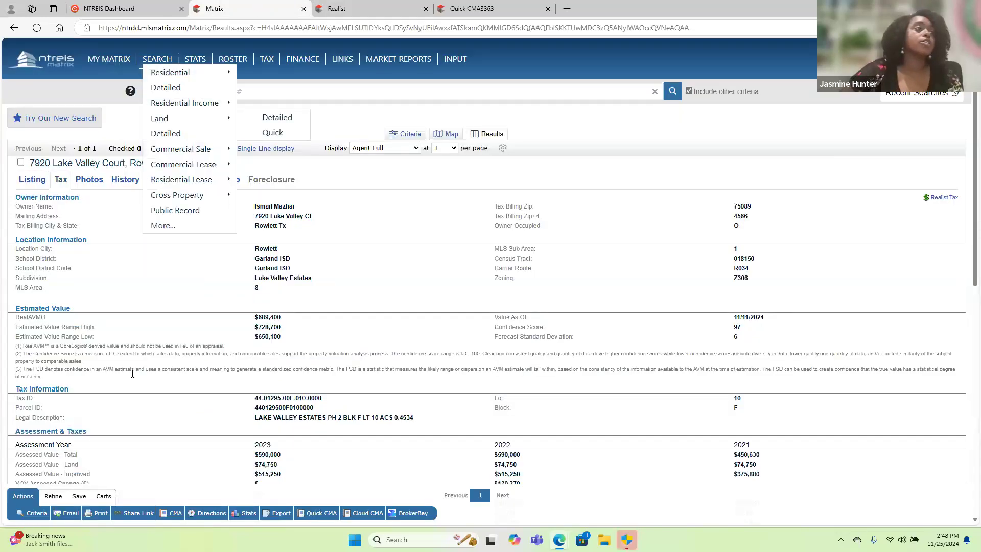
click(33, 184)
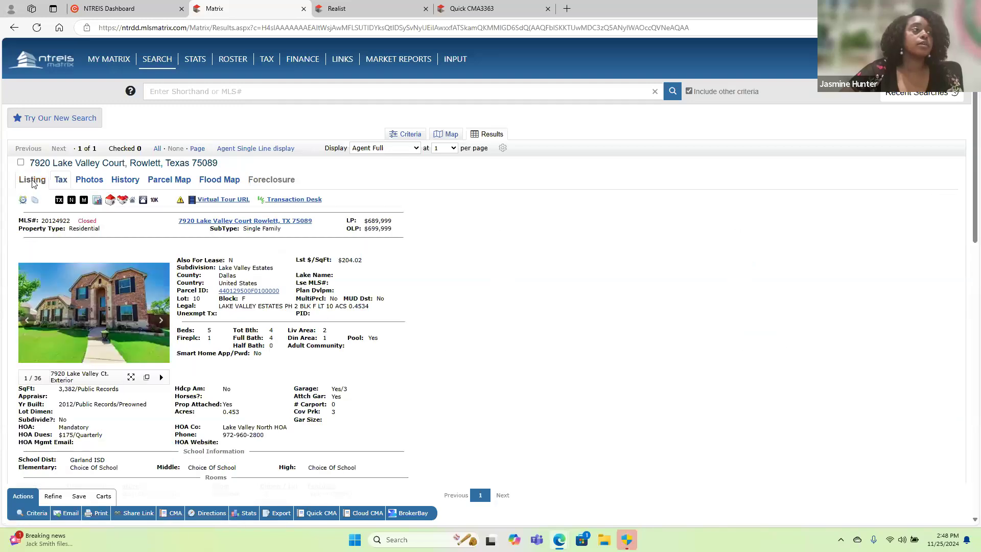
click(62, 181)
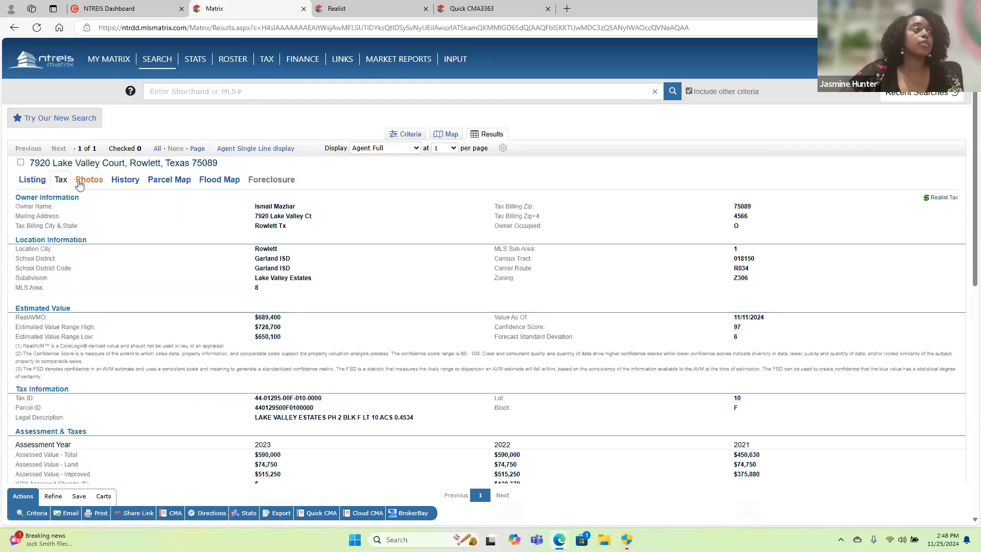
Review the found property's listing and sale history, parcel map and flood map.
click(92, 185)
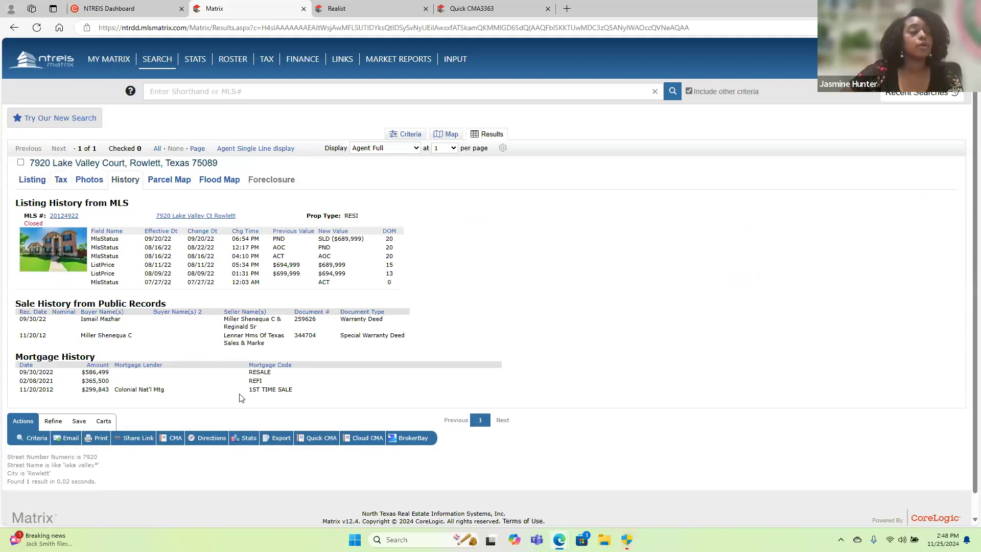
click(166, 183)
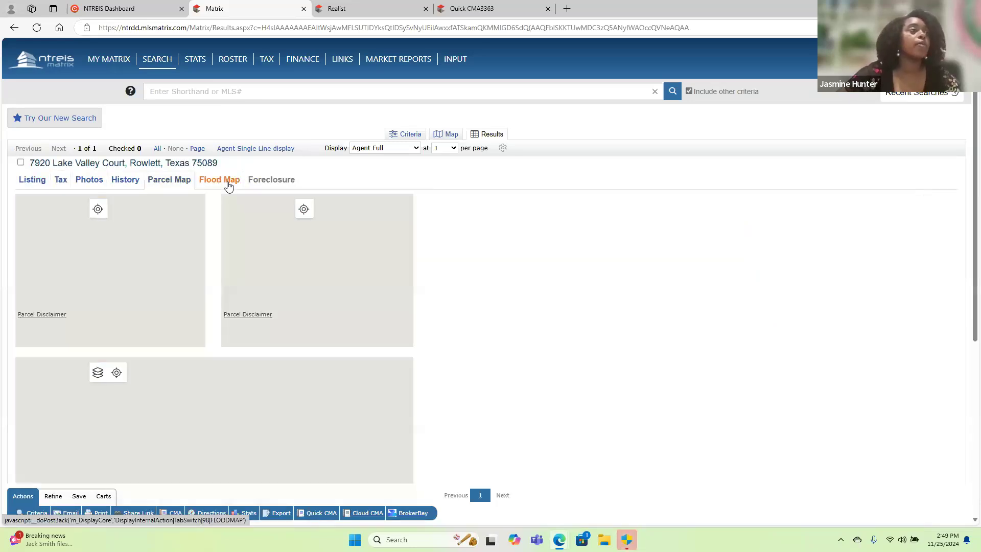
click(229, 183)
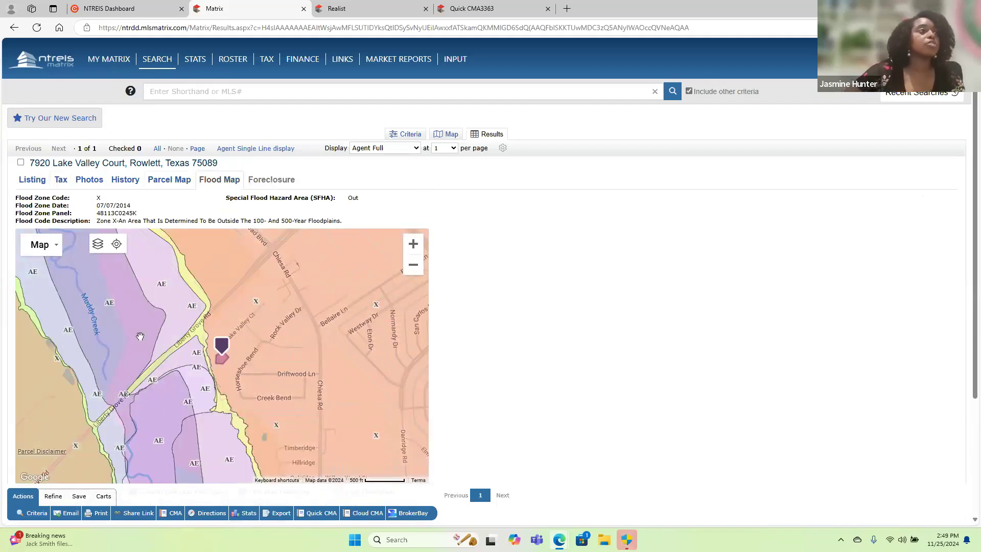
Close the Quick CMA and Realist pages and return to the Matrix home page.
click(547, 9)
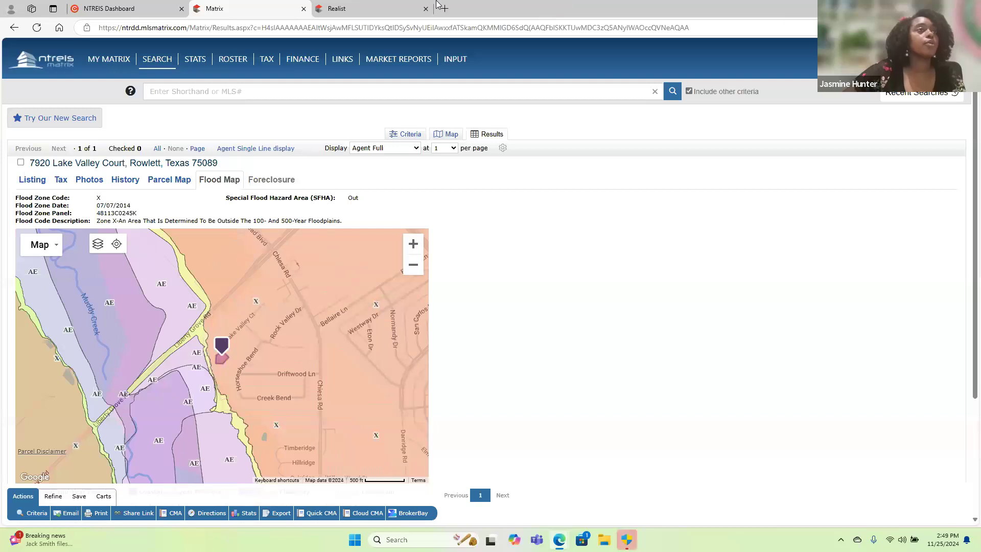
click(427, 9)
click(55, 63)
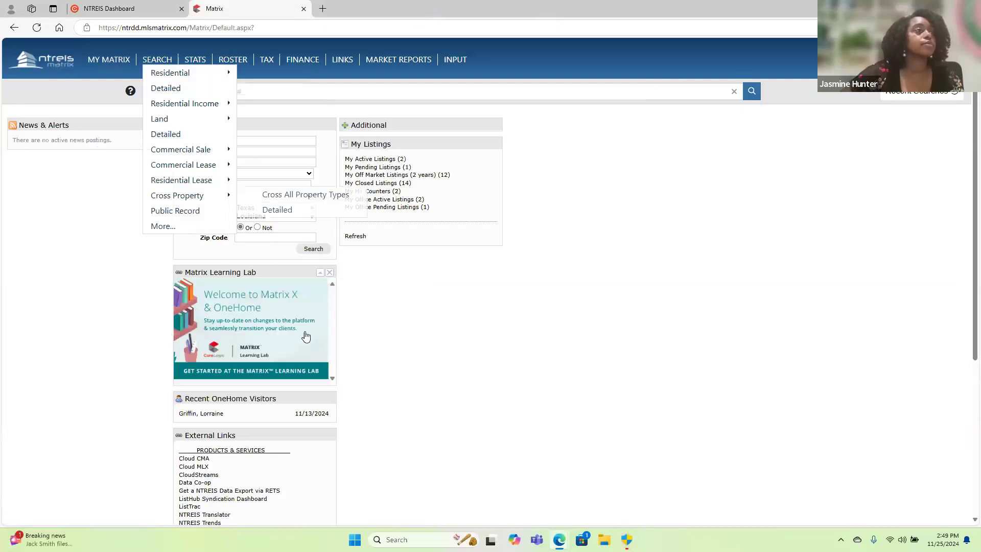
Switch to the NTREIS Dashboard and launch Builders Update from the additional products and partners.
click(81, 6)
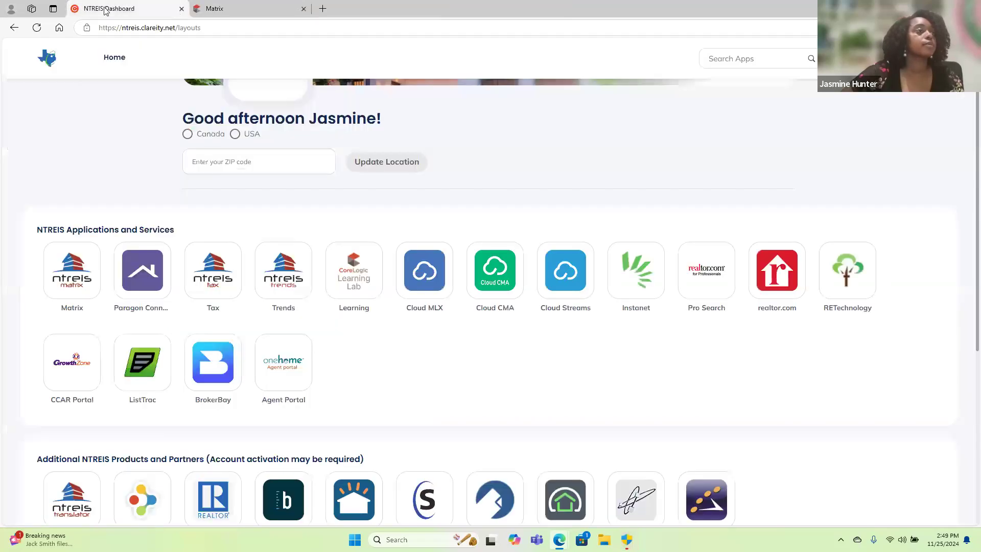
scroll(434, 405, down, 3)
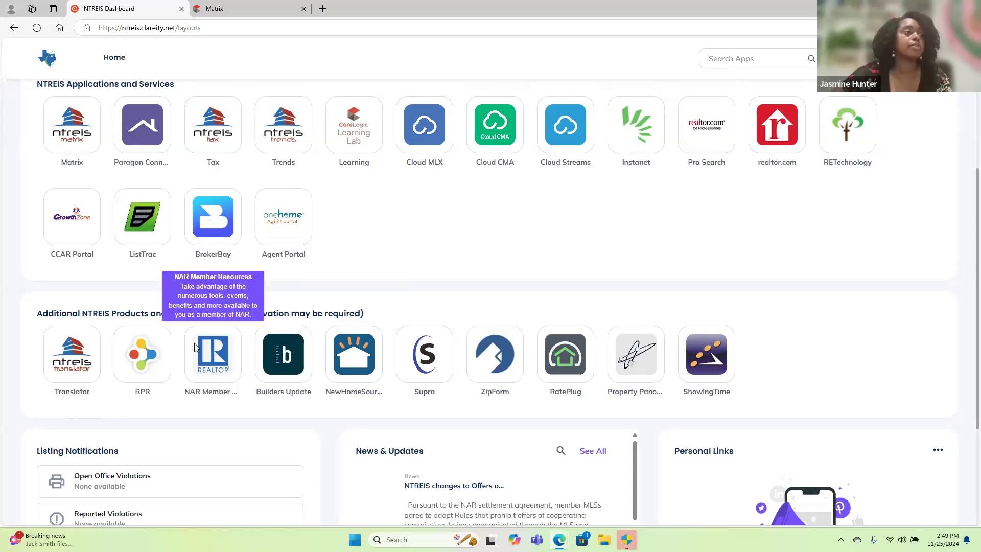
click(281, 360)
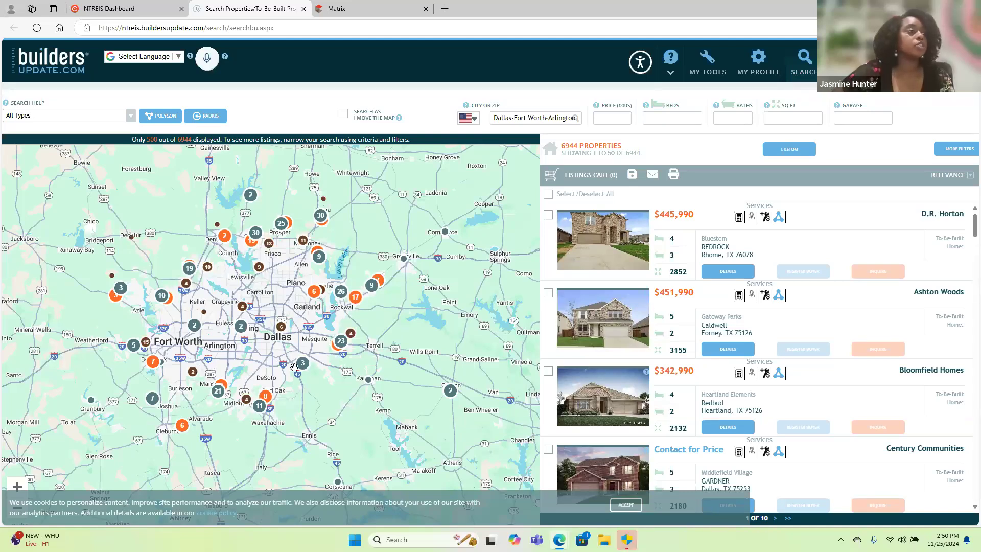
Preview a listing from the Dallas–Fort Worth map, then narrow the map to the builder communities in Old East Dallas.
click(208, 352)
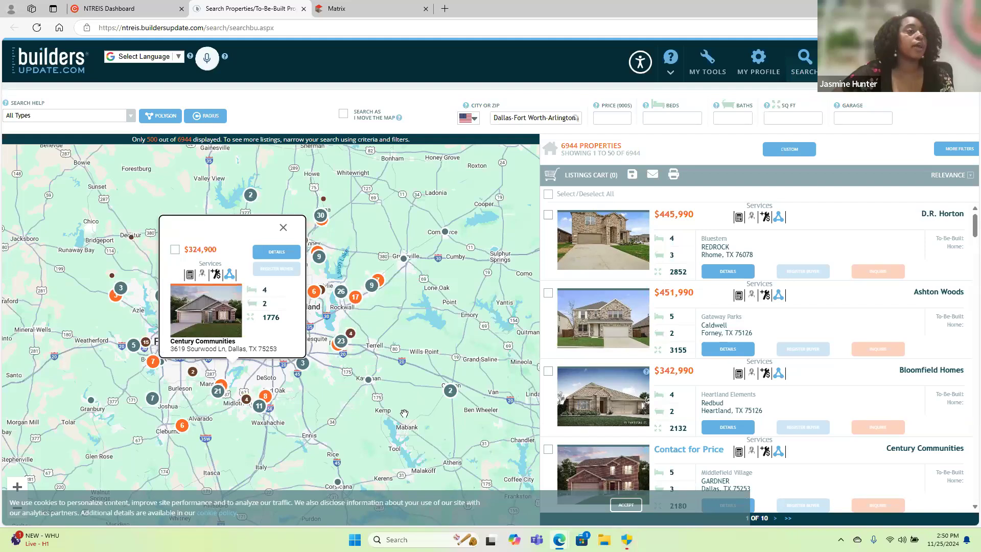
click(284, 228)
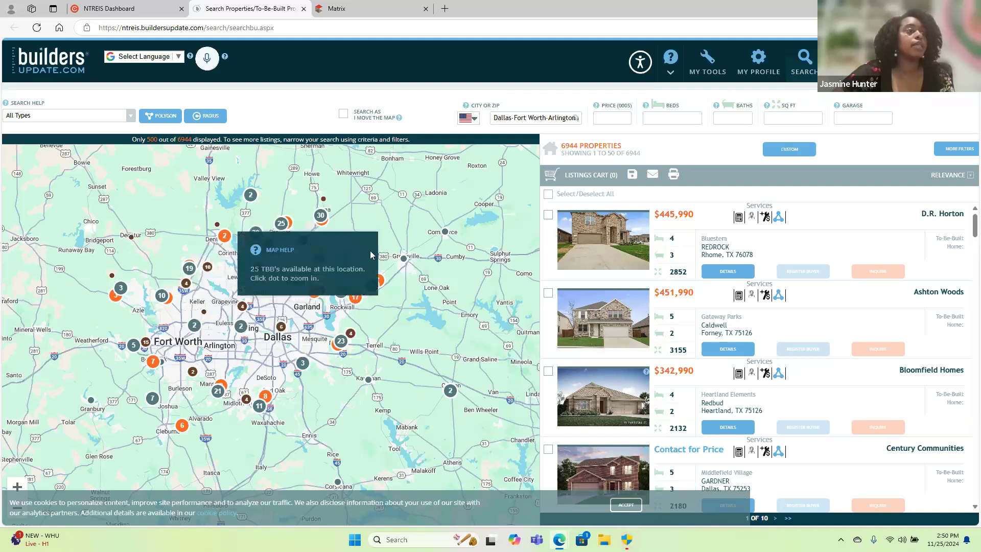
mouse_move(445, 232)
click(424, 215)
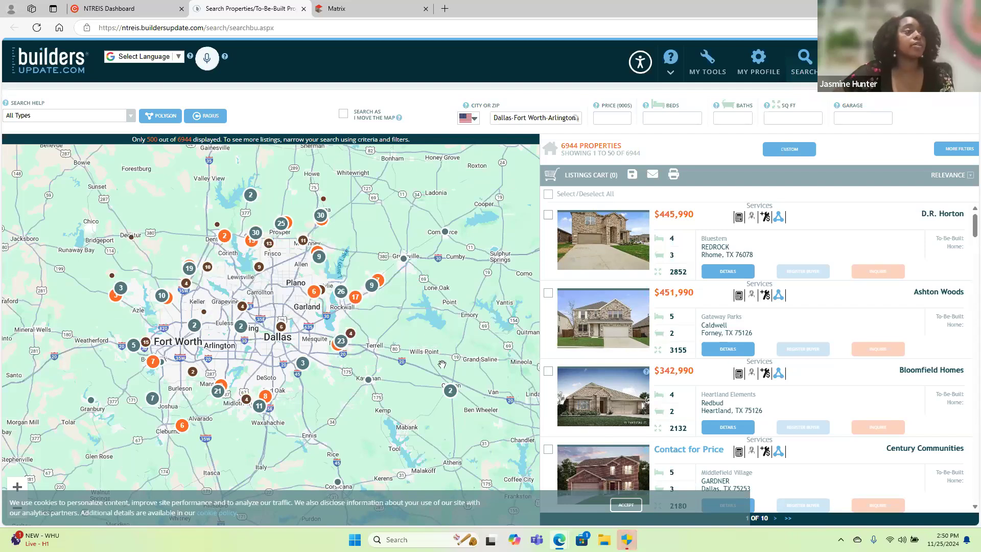
click(281, 328)
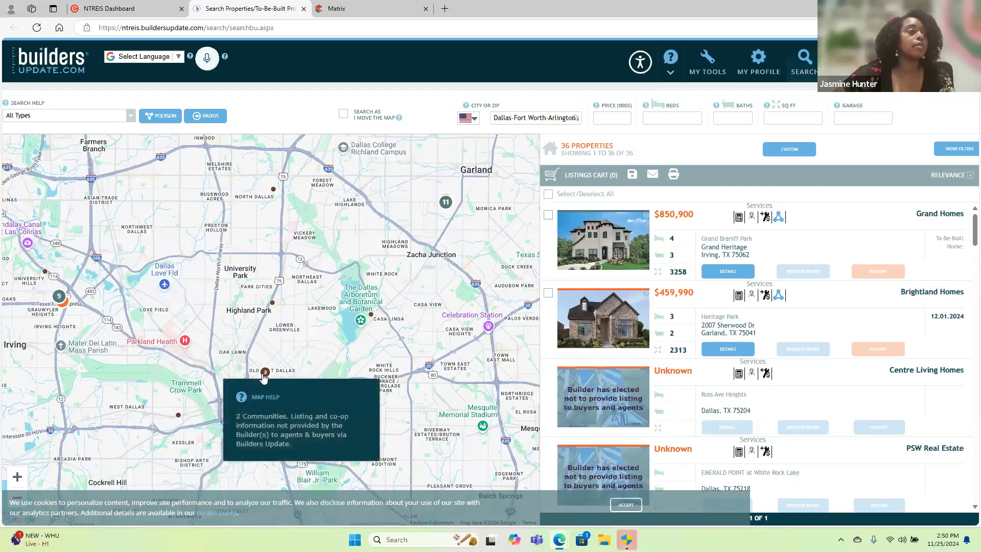
click(264, 374)
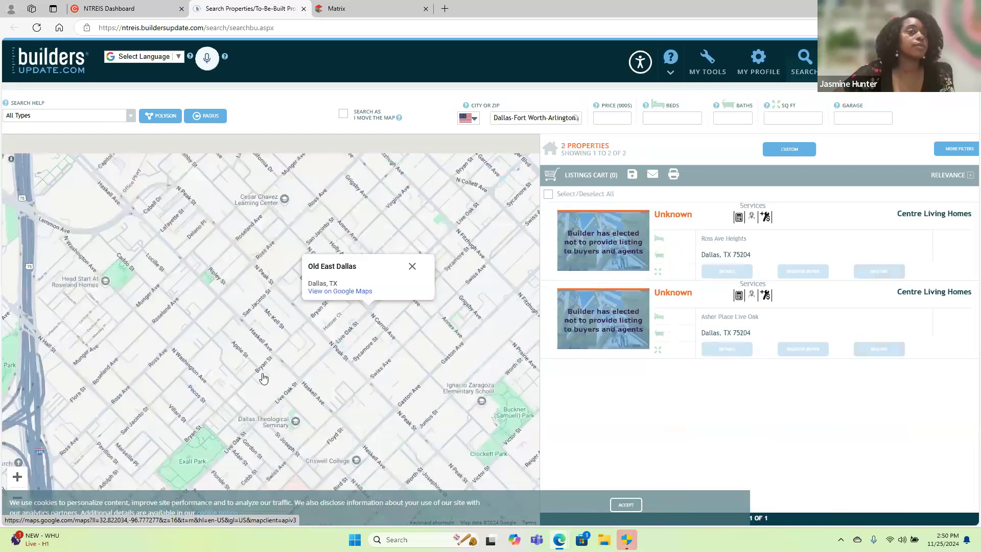
mouse_move(626, 268)
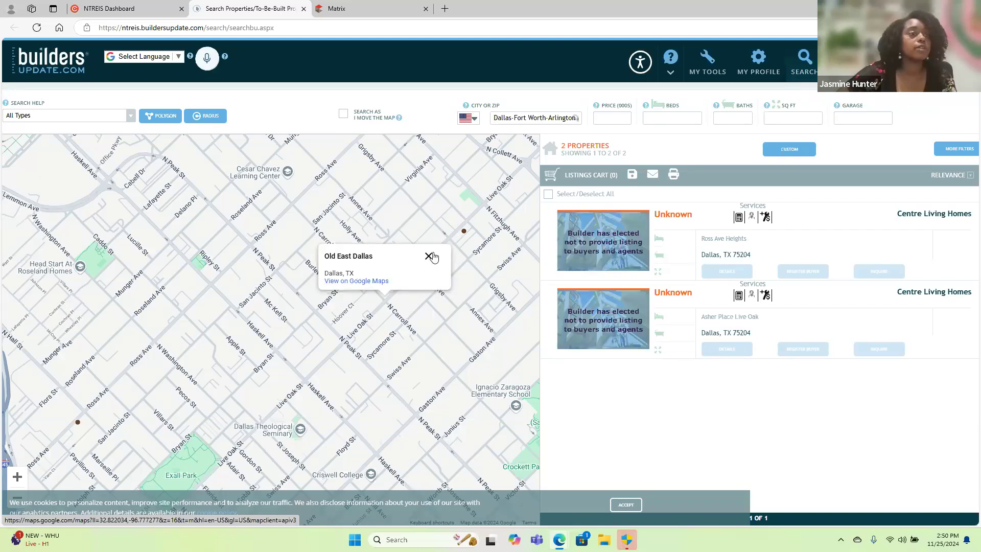
click(429, 256)
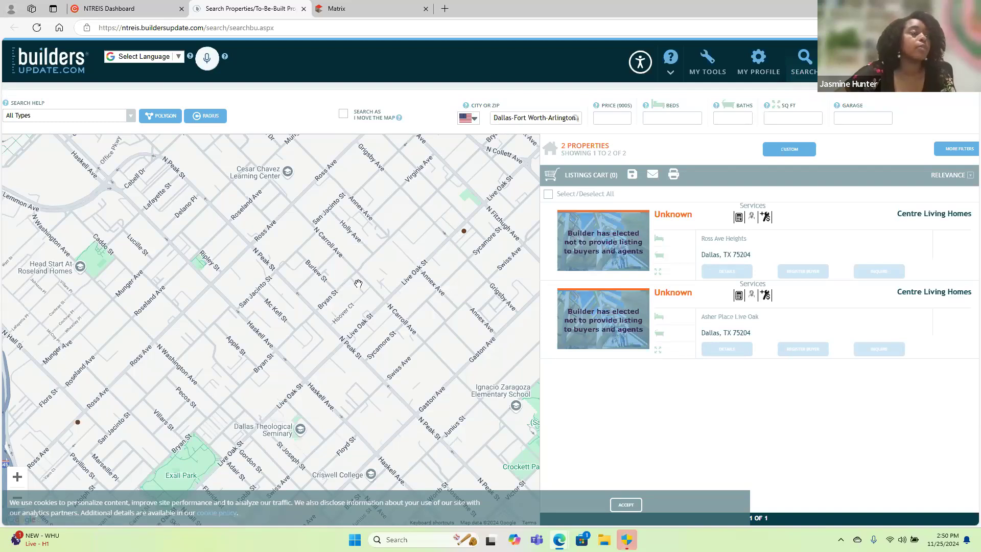
Widen the map around Old East Dallas and view the Ross Ave Heights community's summary.
scroll(359, 284, down, 2)
scroll(358, 288, down, 2)
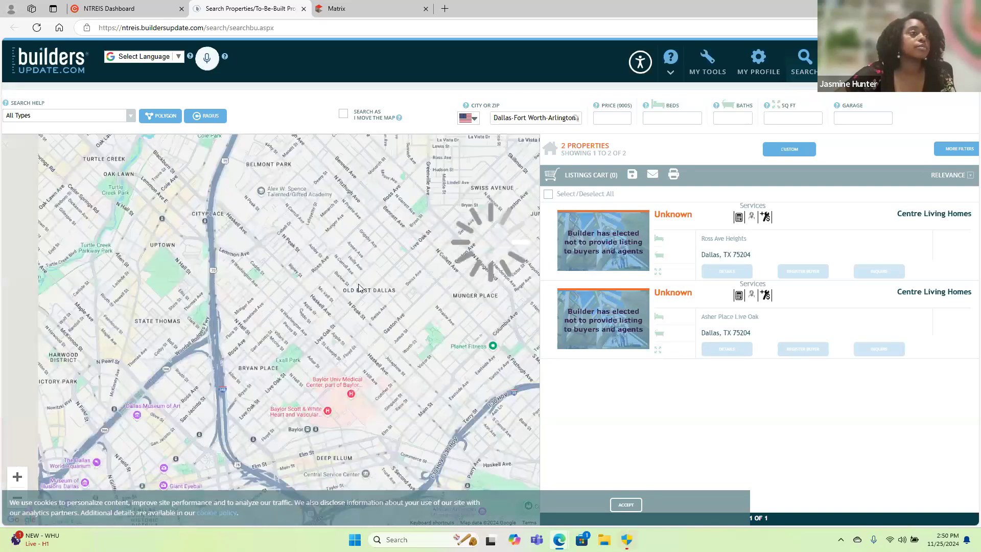
scroll(358, 285, down, 2)
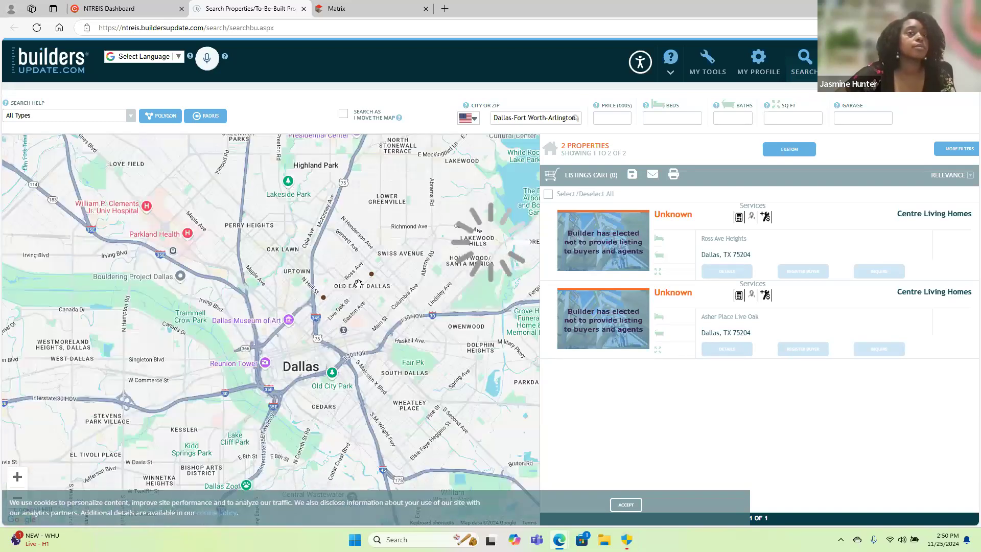
click(359, 284)
click(324, 297)
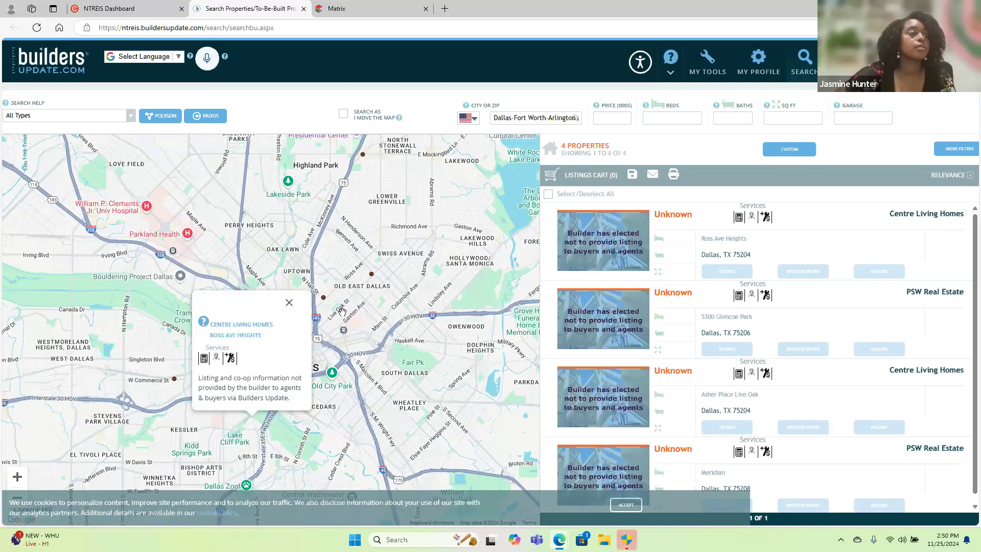
Preview the Grand Homes Grand Heritage listing in Irving from the map and close its summary.
scroll(341, 310, down, 1)
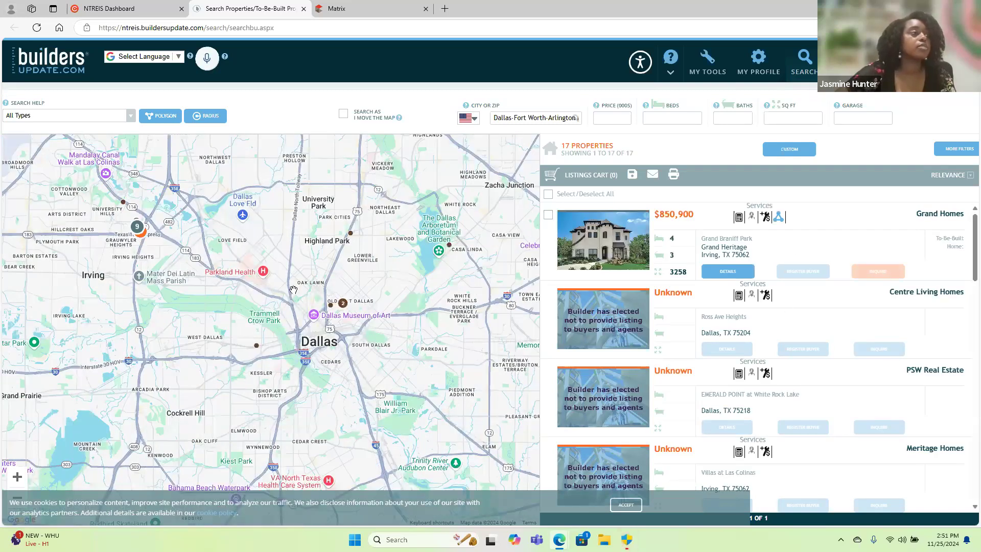
click(139, 228)
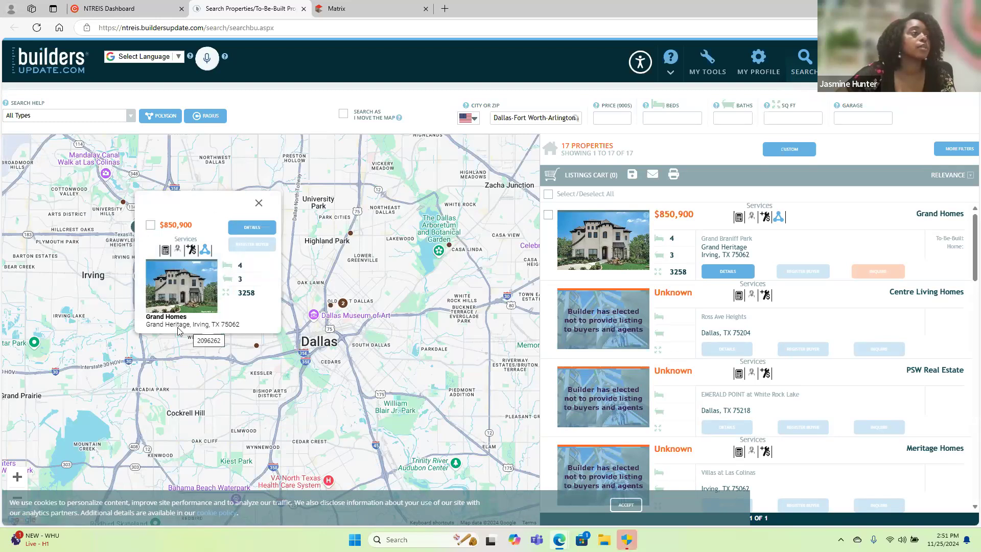
click(259, 202)
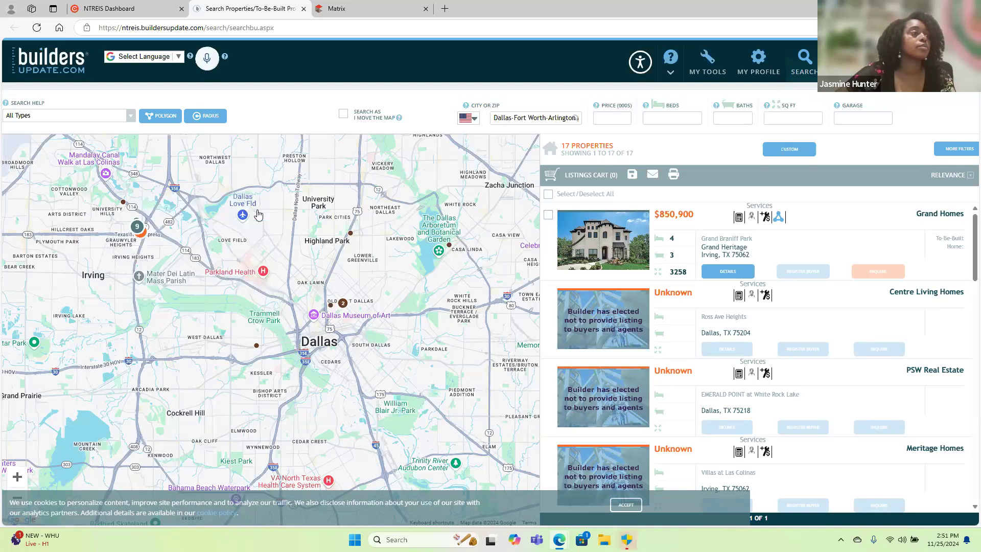
Open the Grand Homes Abernathy listing from the Irving cluster, review its full property details and close them.
click(137, 229)
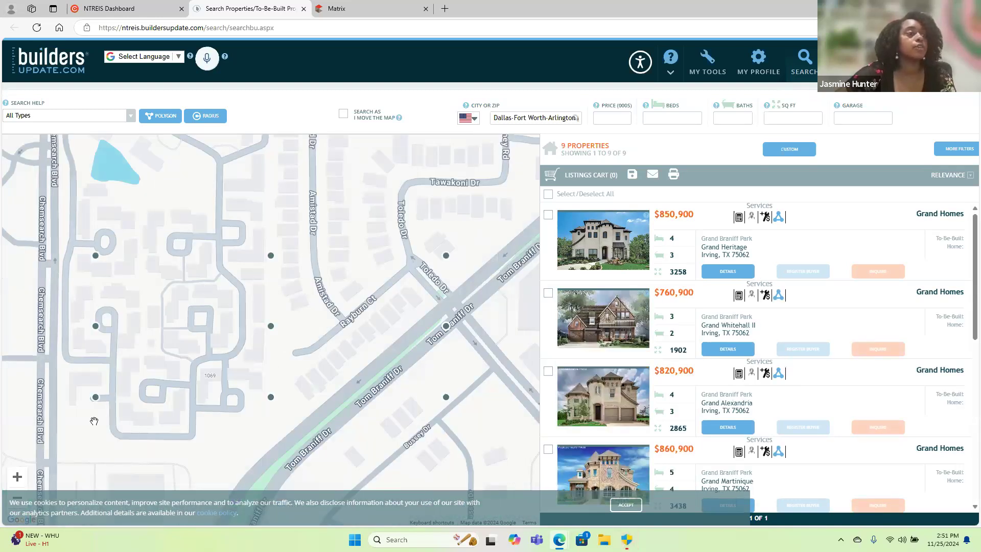
click(271, 397)
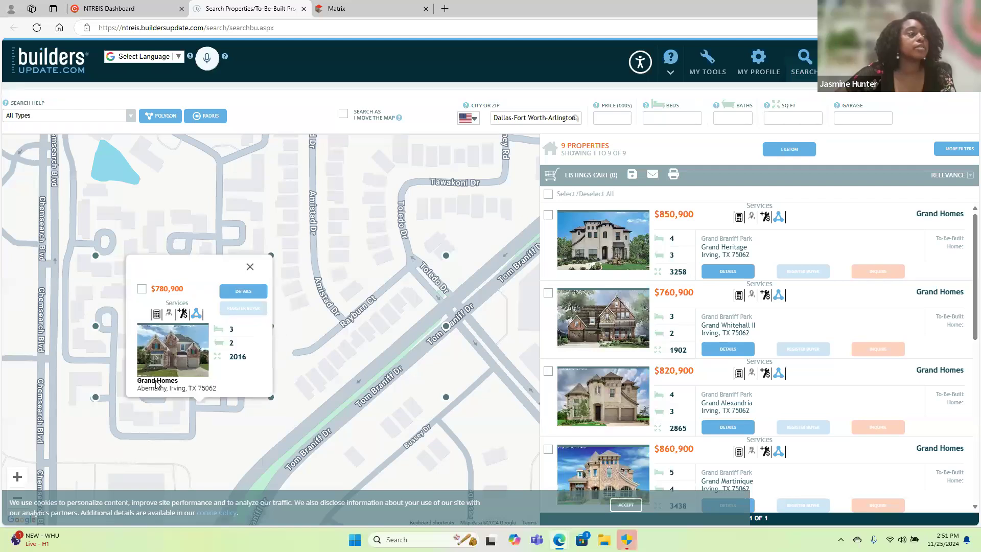
click(233, 296)
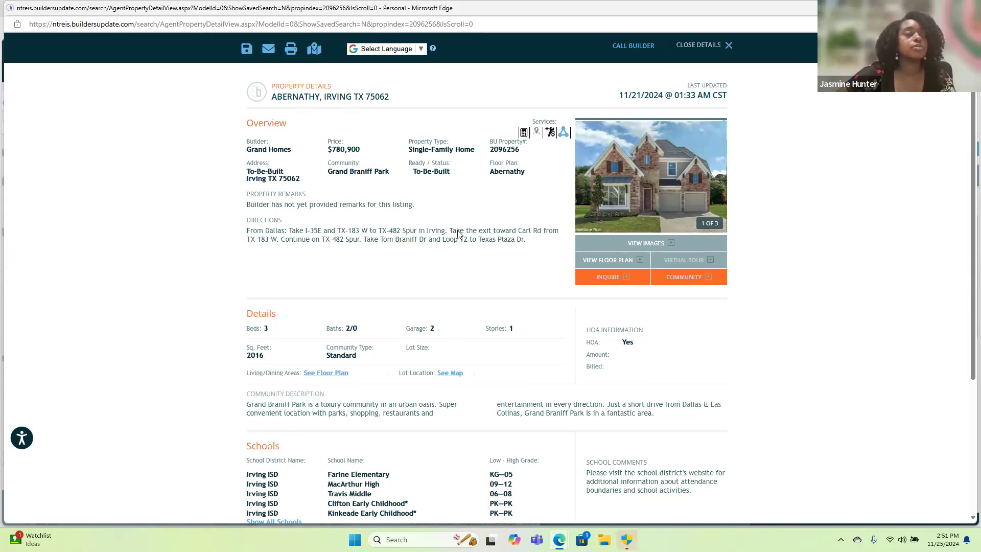
scroll(448, 259, down, 2)
scroll(448, 259, down, 1)
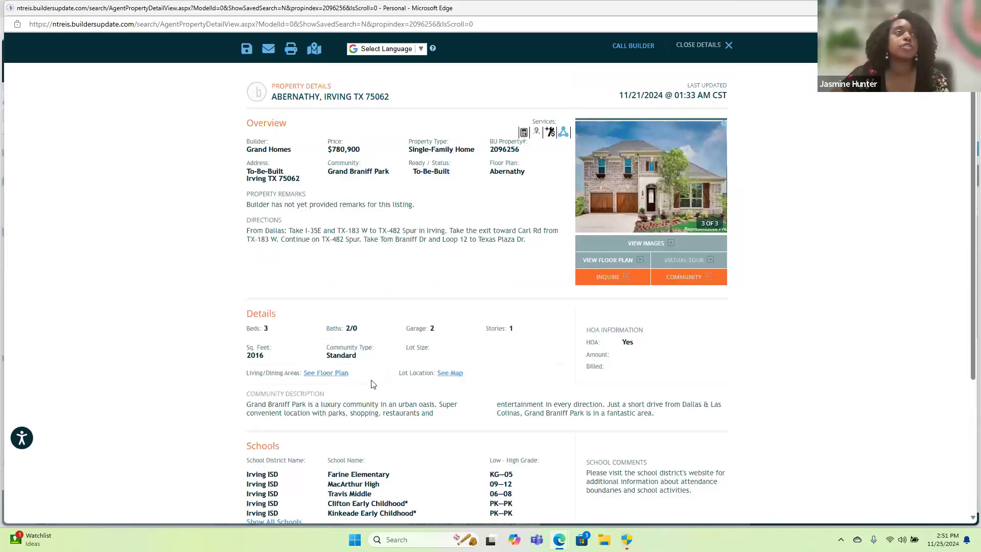
click(729, 46)
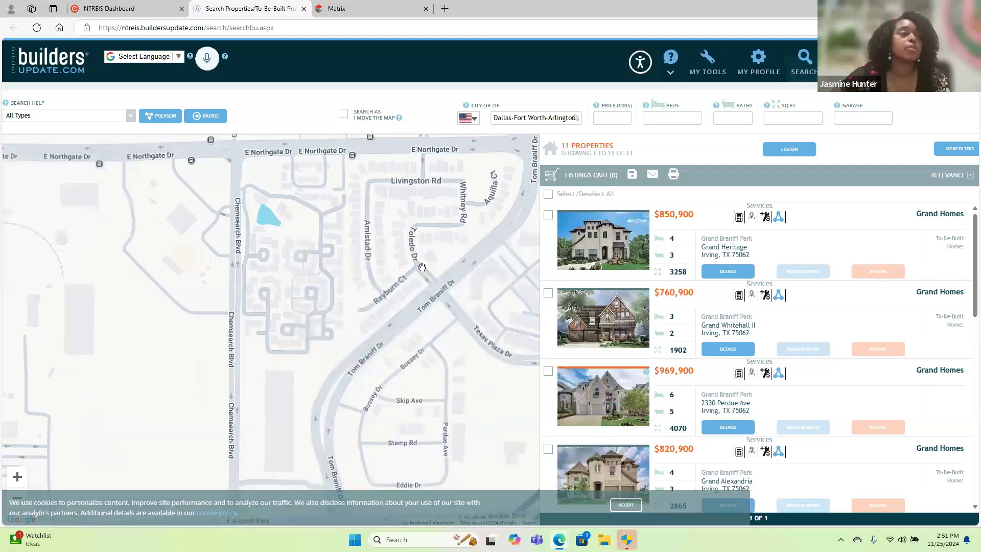
Widen the map to the whole Irving area and browse the builder listings found there.
scroll(422, 272, down, 2)
scroll(423, 272, down, 1)
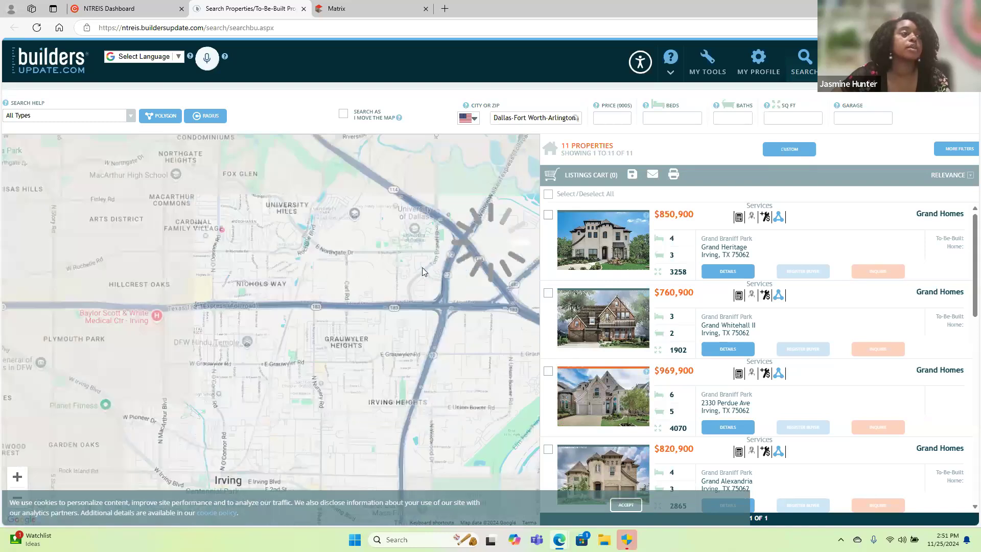
scroll(772, 394, down, 8)
scroll(775, 394, down, 3)
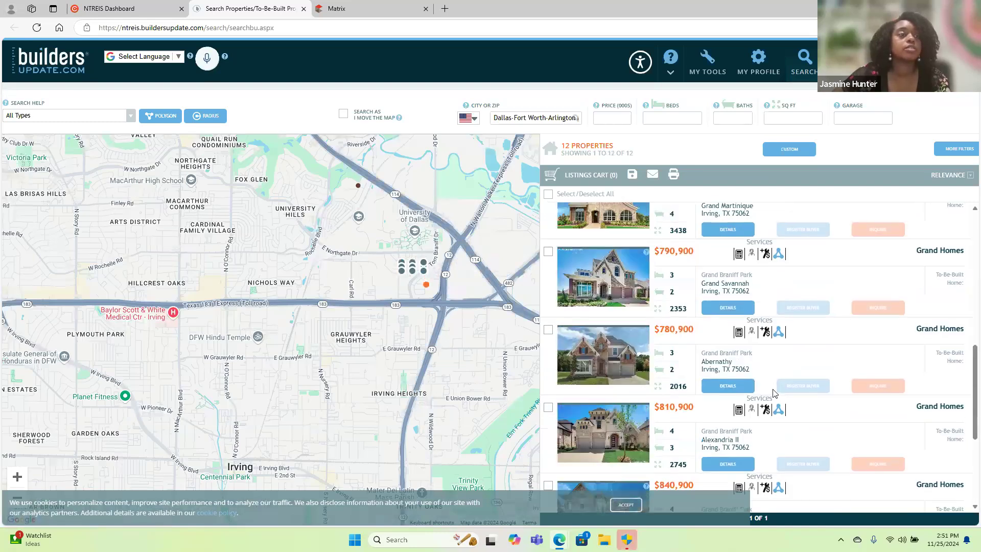
scroll(774, 393, up, 3)
scroll(260, 428, down, 1)
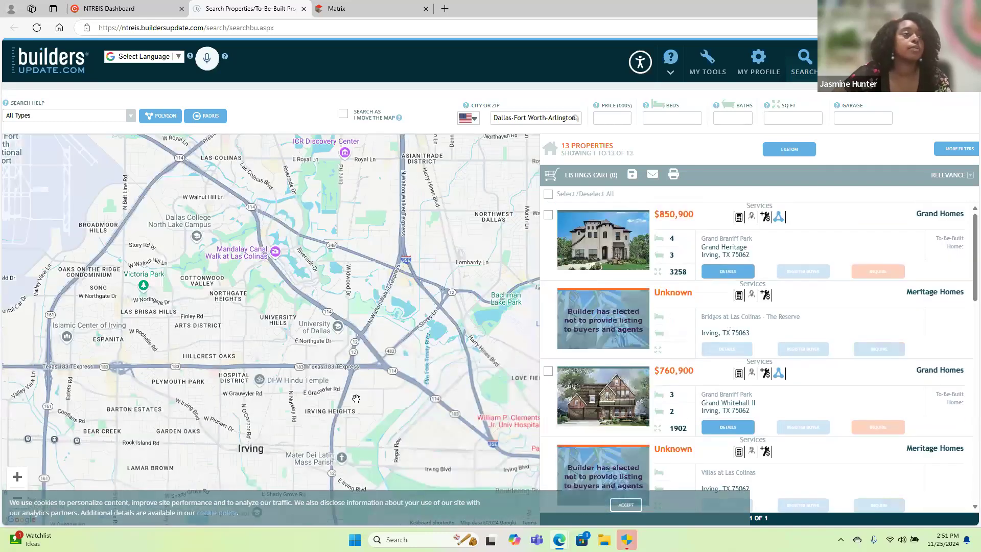
Move the map to Dallas and decline ignoring the city and zip criteria while the map moves.
drag(354, 409, 36, 328)
drag(314, 362, 198, 85)
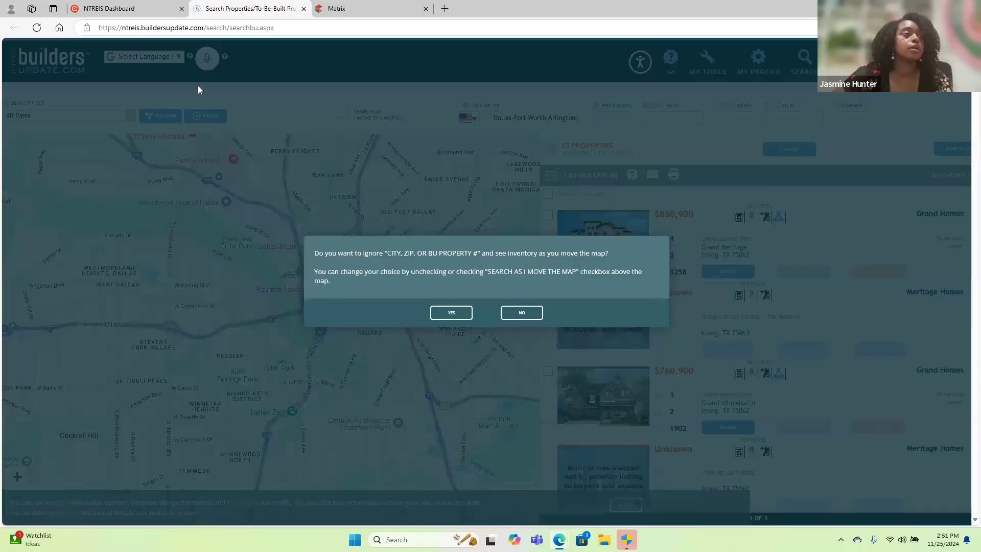
click(527, 315)
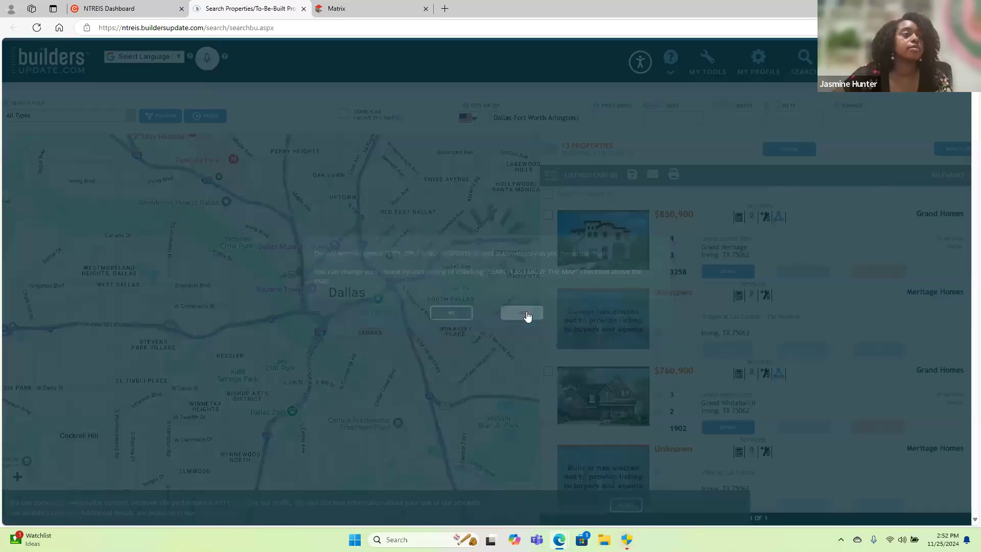
Widen the map to the Dallas–Fort Worth area and narrow it to the new-build cluster around Glenn Heights and Red Oak.
scroll(359, 317, down, 1)
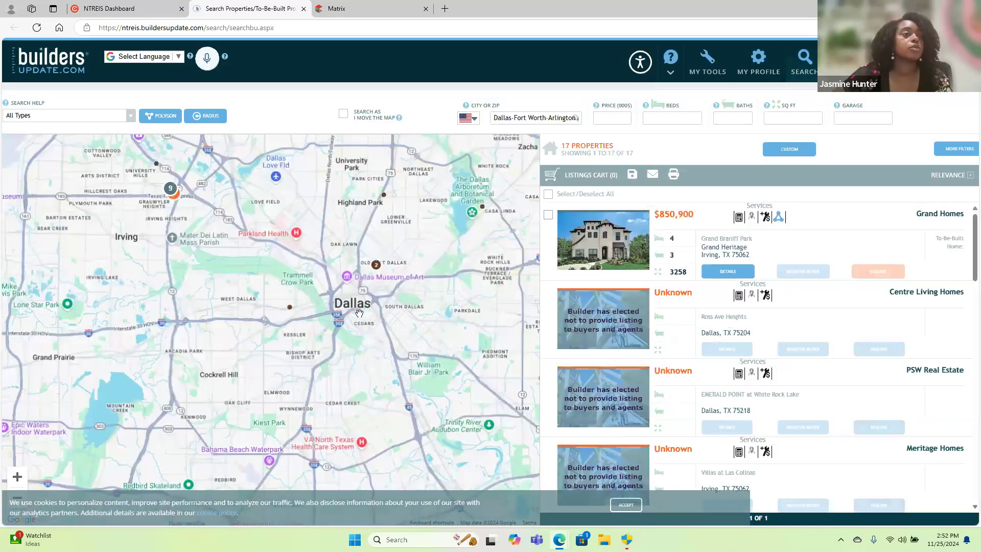
scroll(360, 314, down, 1)
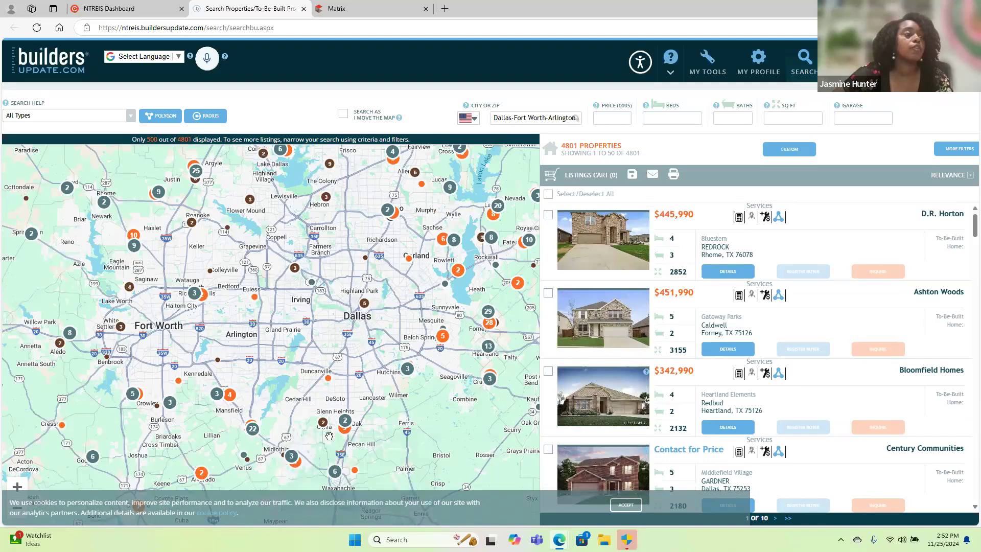
mouse_move(346, 422)
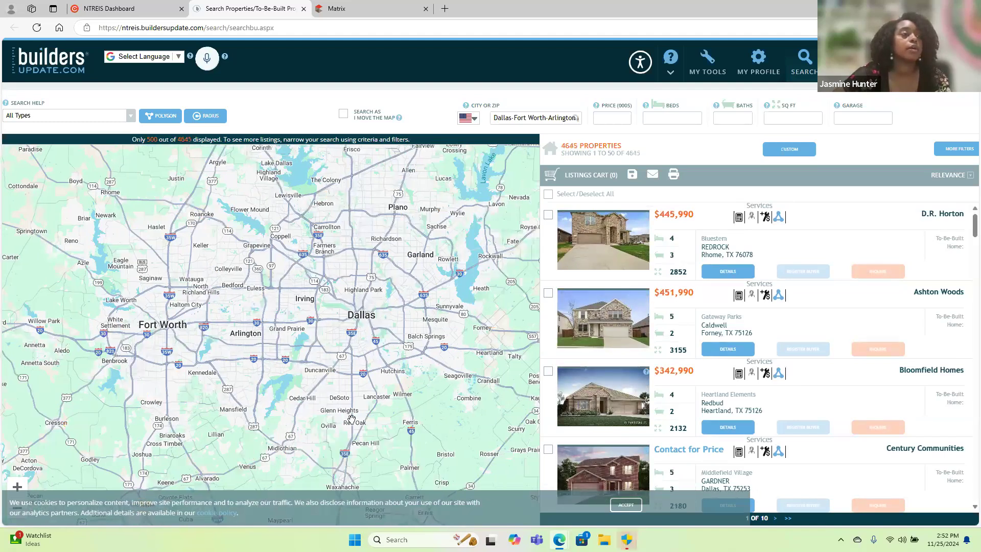
click(341, 414)
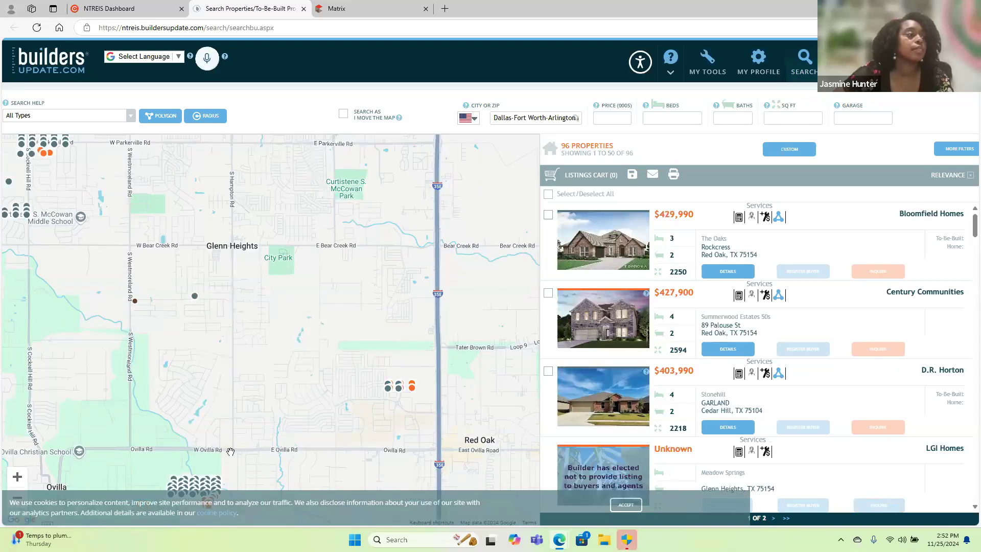
Preview the summary cards of the new-build listings mapped around Glenn Heights, Red Oak and DeSoto.
click(187, 480)
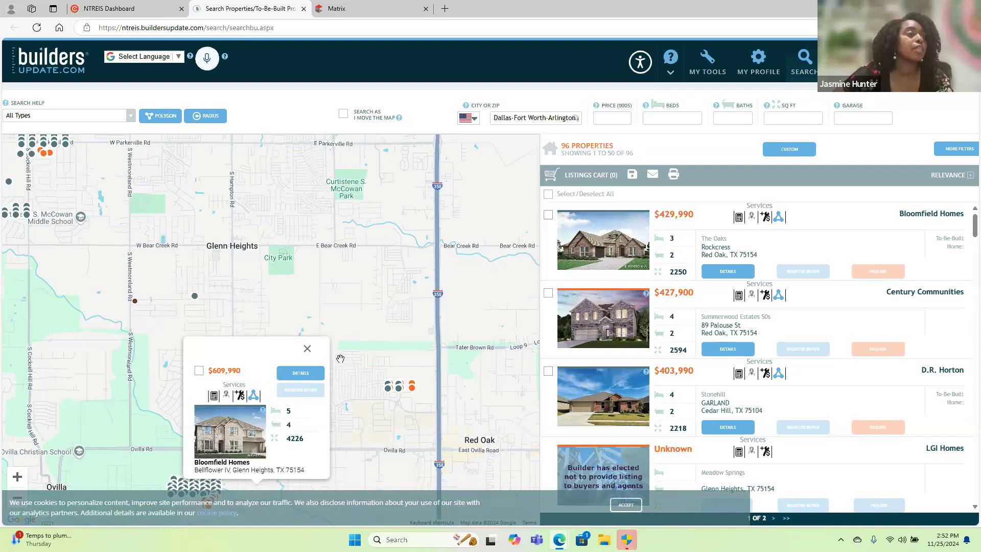
click(412, 393)
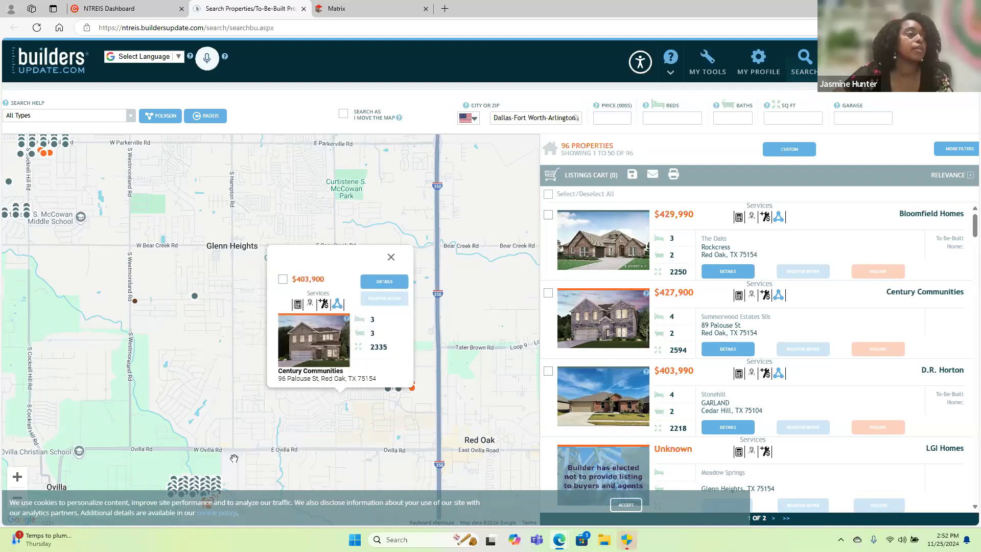
mouse_move(210, 487)
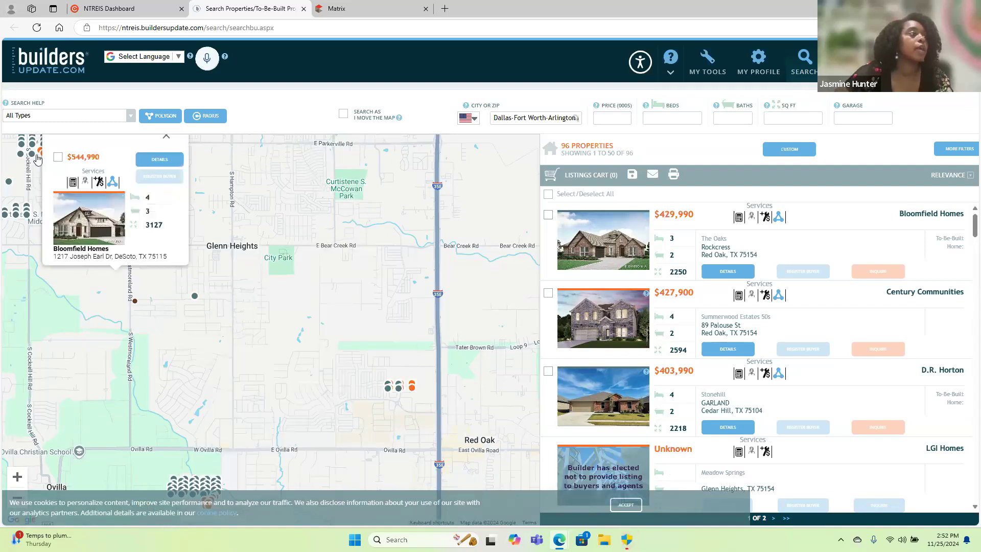
mouse_move(42, 151)
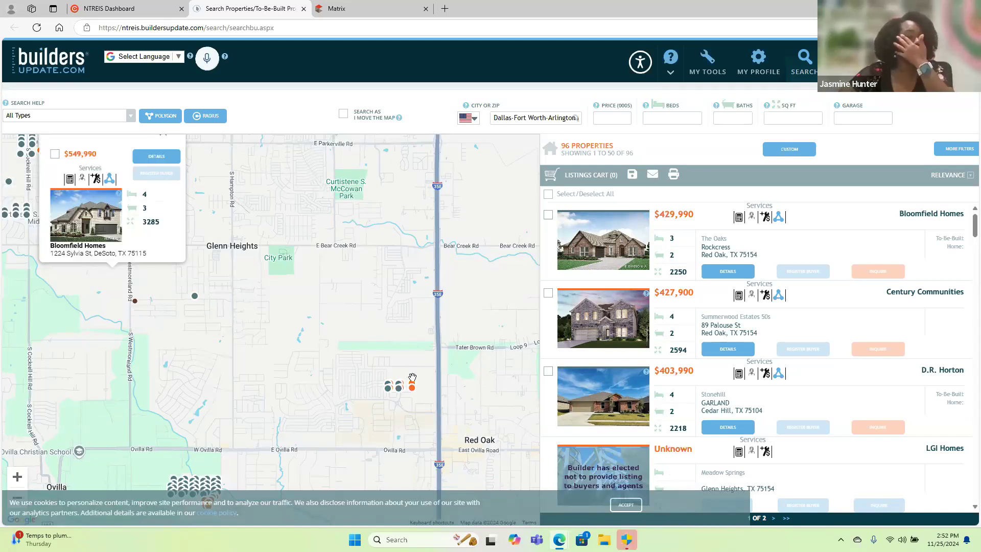
mouse_move(404, 390)
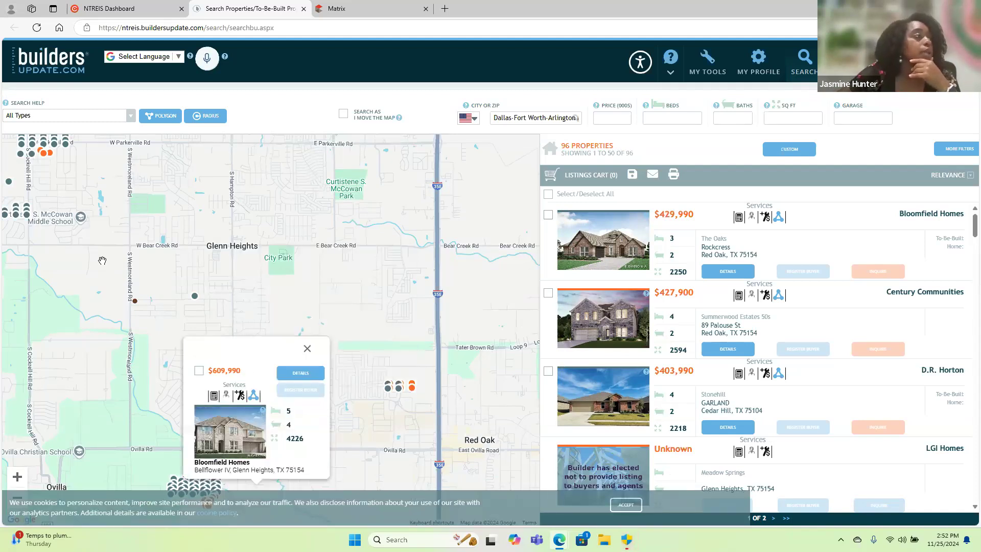
mouse_move(196, 299)
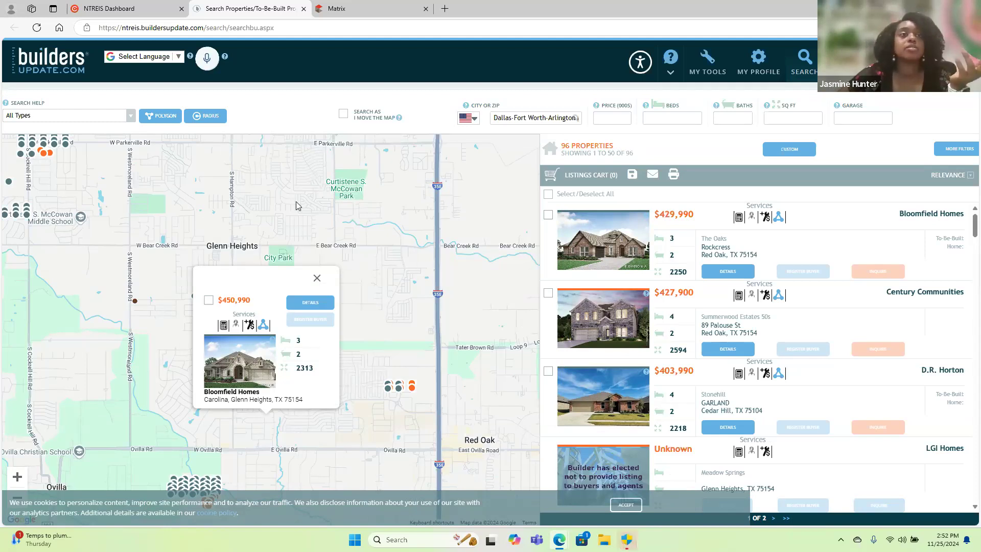
click(615, 114)
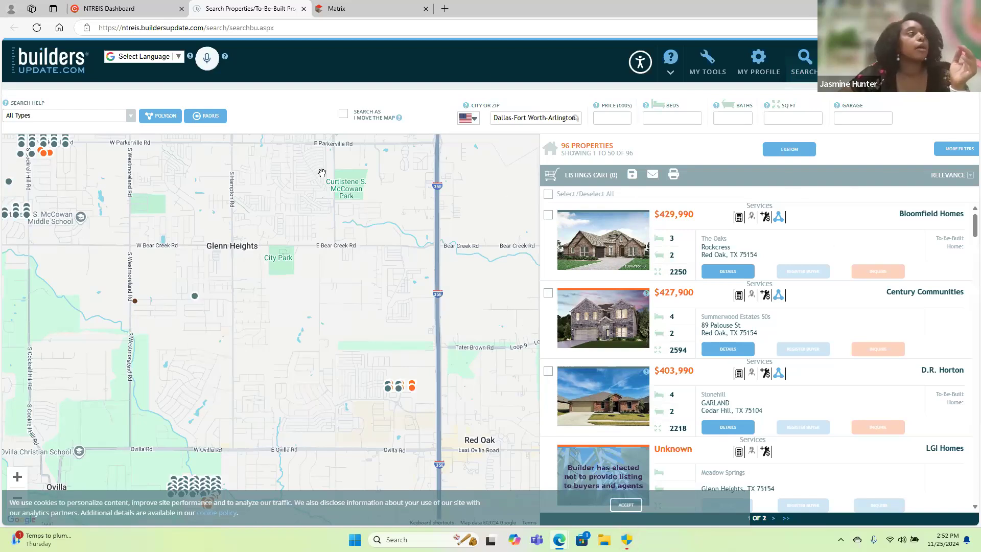
Return to the NTREIS Dashboard and launch Matrix from the NTREIS applications and services.
click(118, 8)
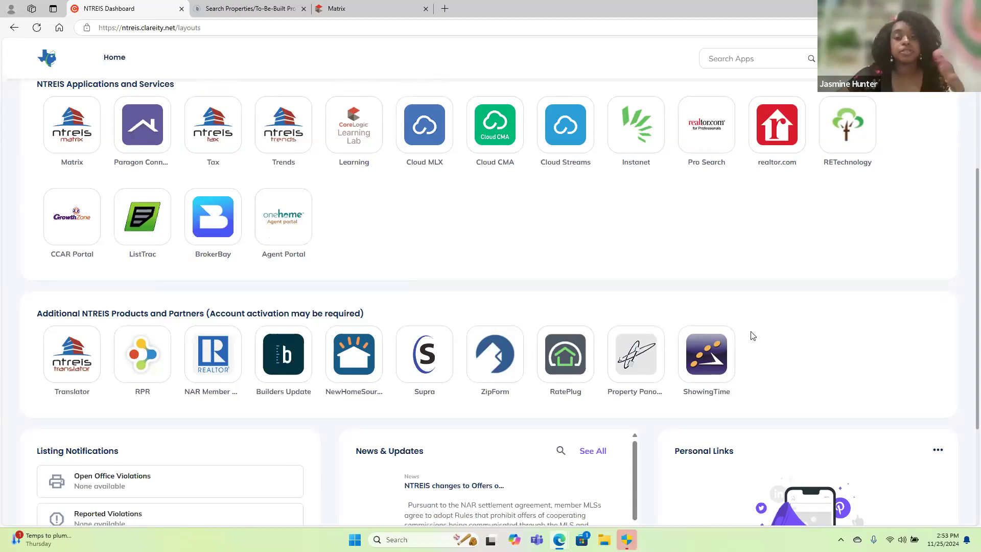
scroll(753, 336, up, 5)
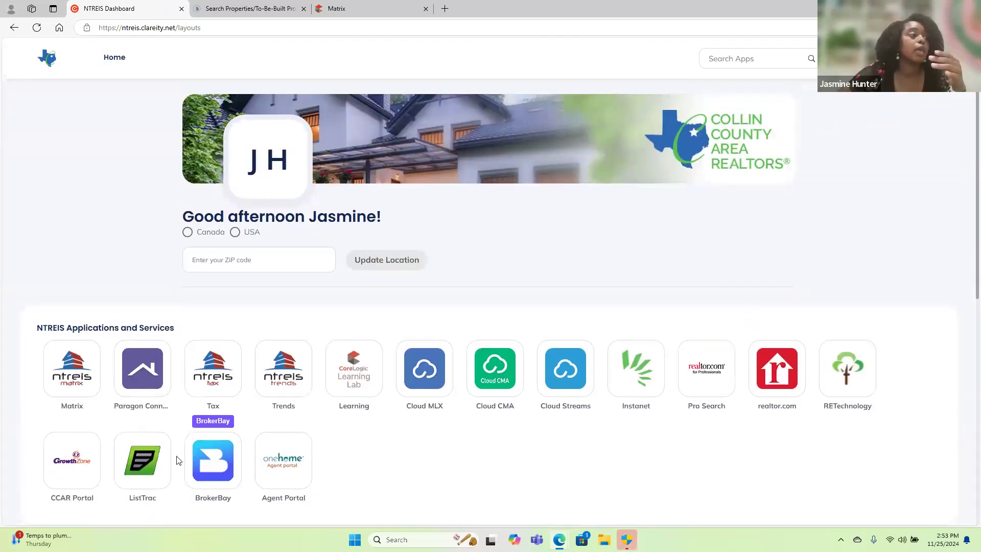
click(76, 358)
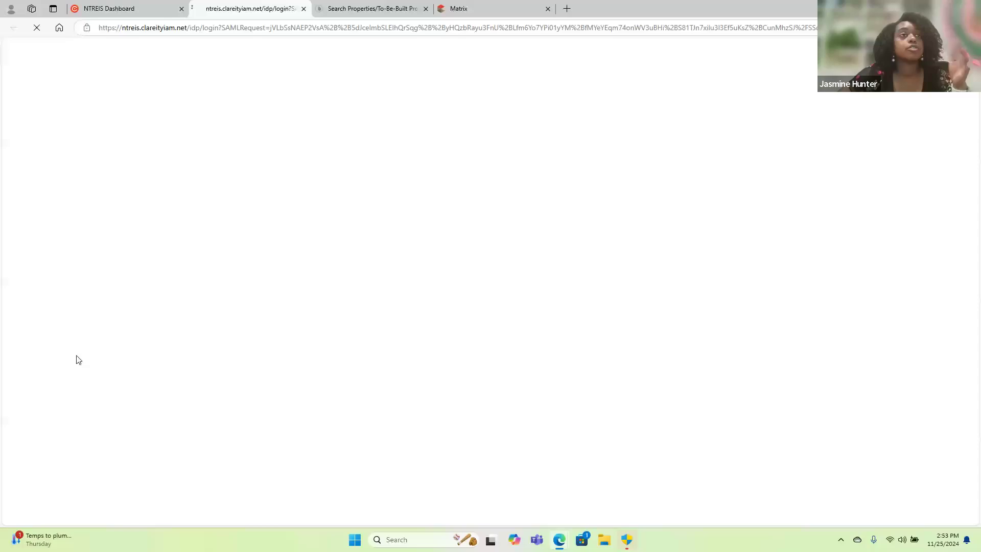